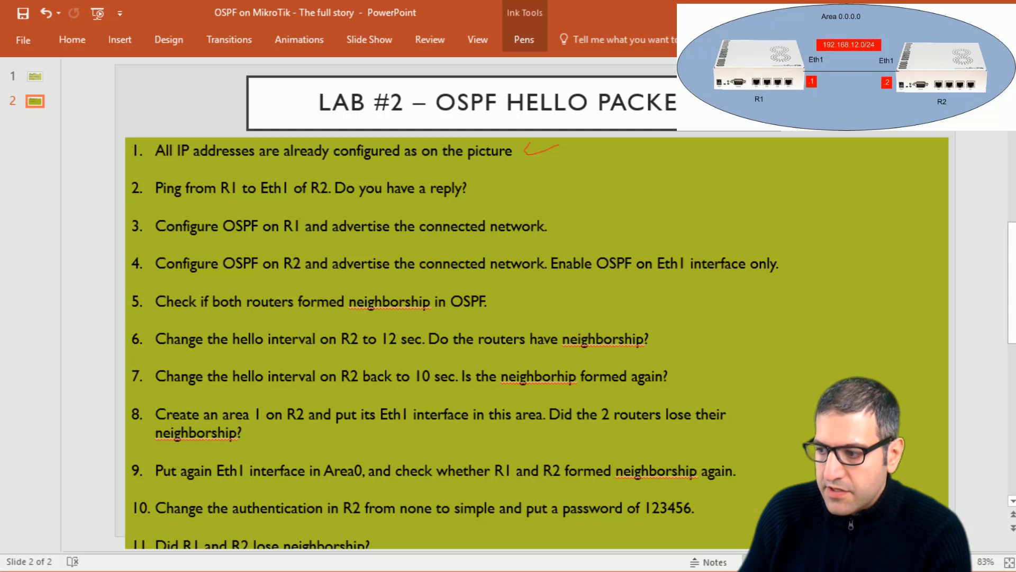
# Switch to R1's WinBox session, ping 192.168.12.2 from a terminal, and close it once replies have been checked
pyautogui.hotkey('alt', 'Tab')
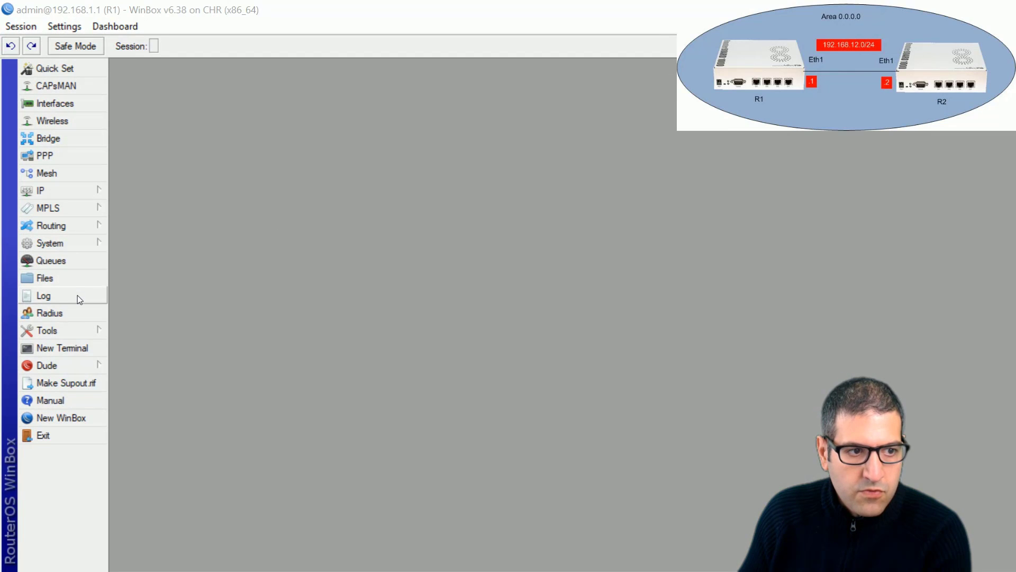
pyautogui.click(80, 348)
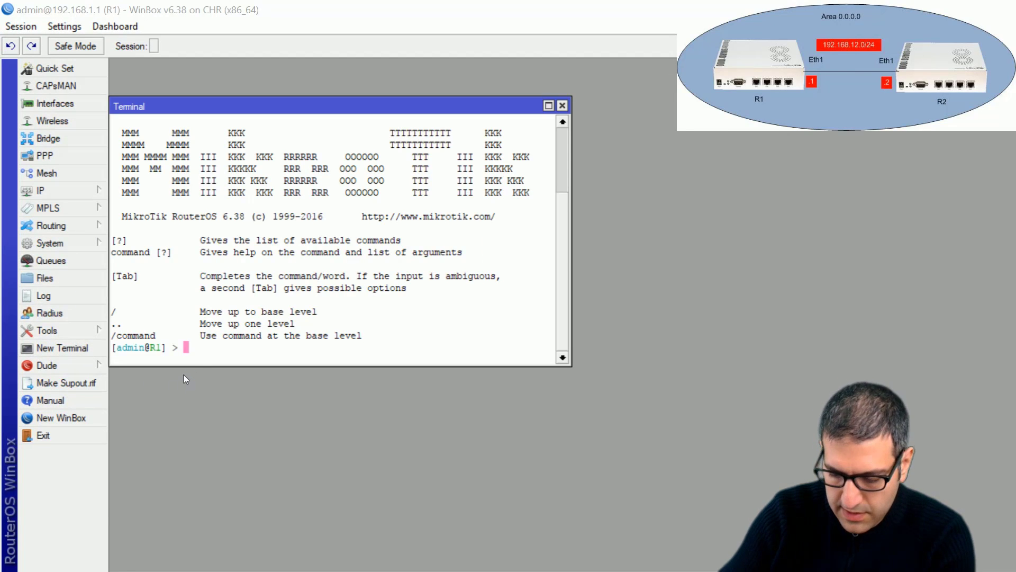
pyautogui.write('ping 1')
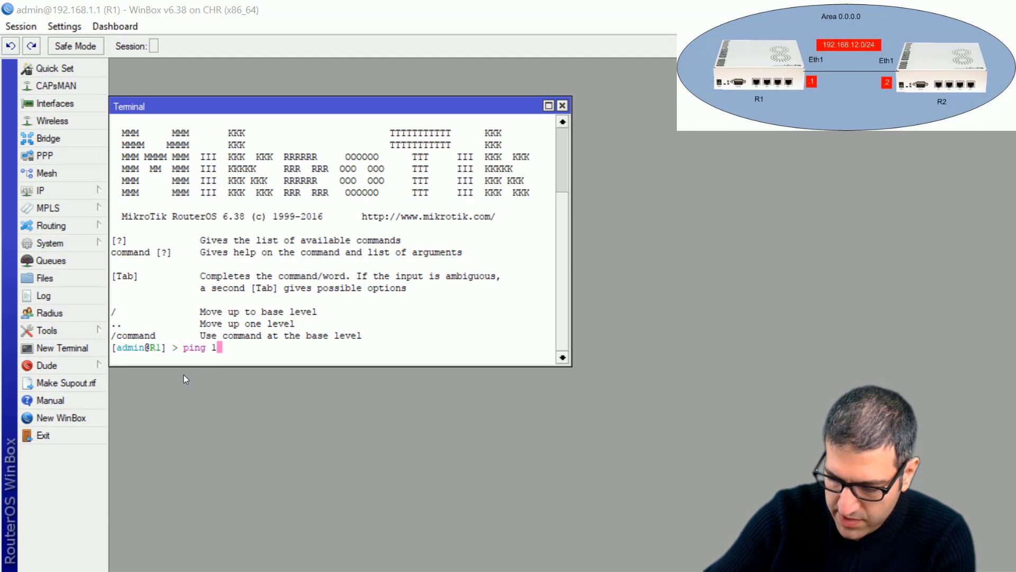
pyautogui.write('92.168.12.2')
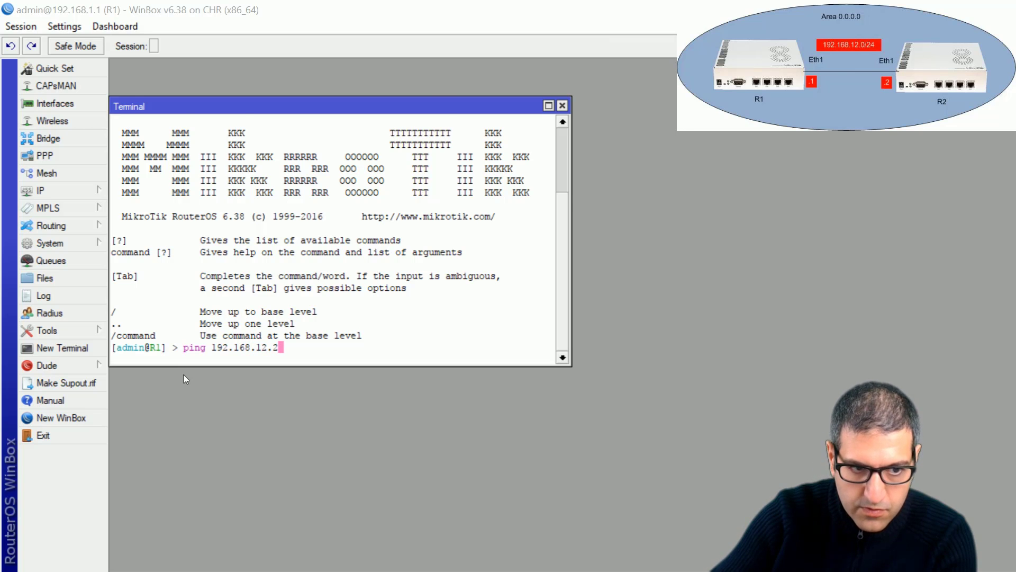
pyautogui.press('Return')
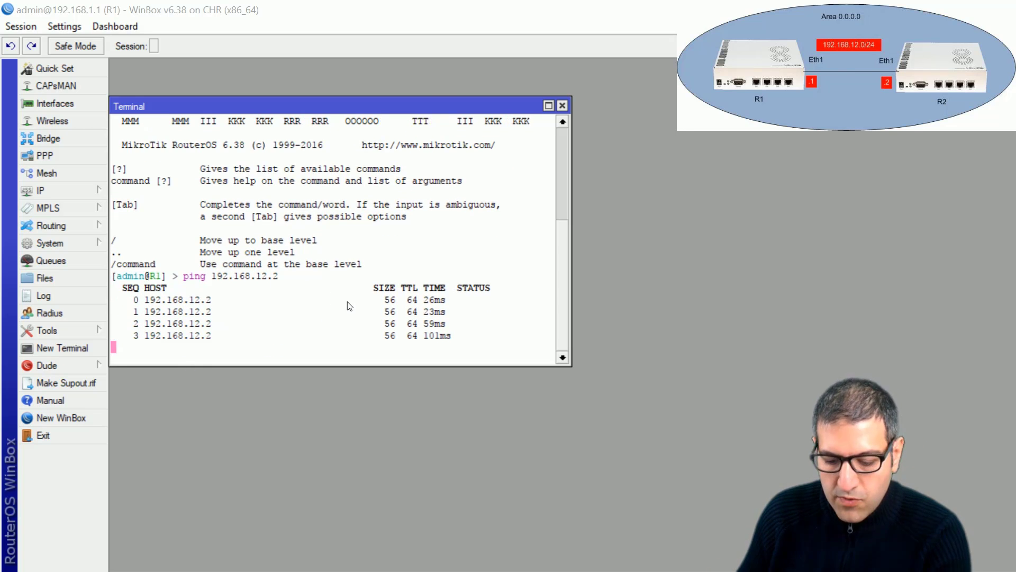
pyautogui.hotkey('ctrl', 'c')
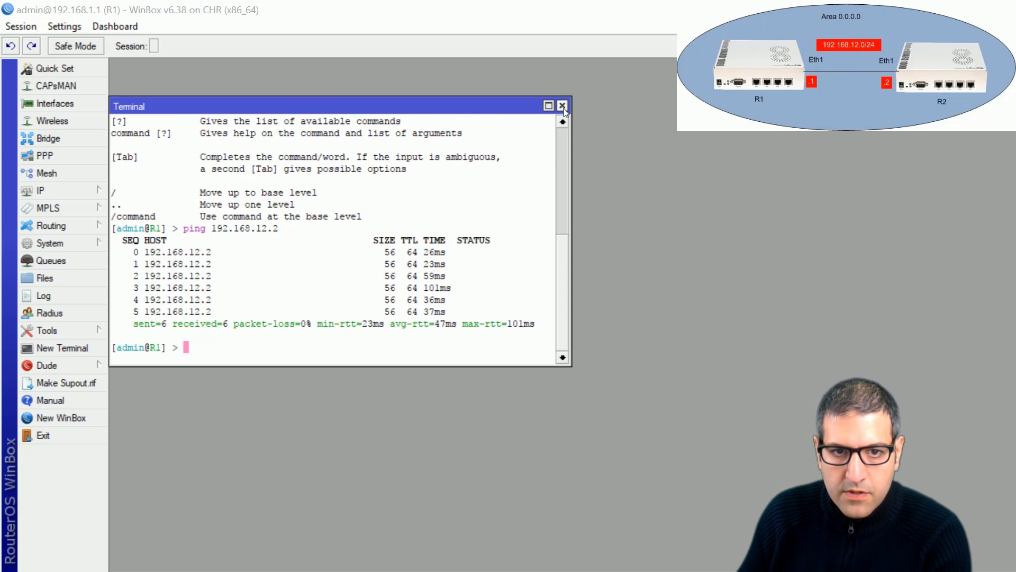
pyautogui.click(562, 106)
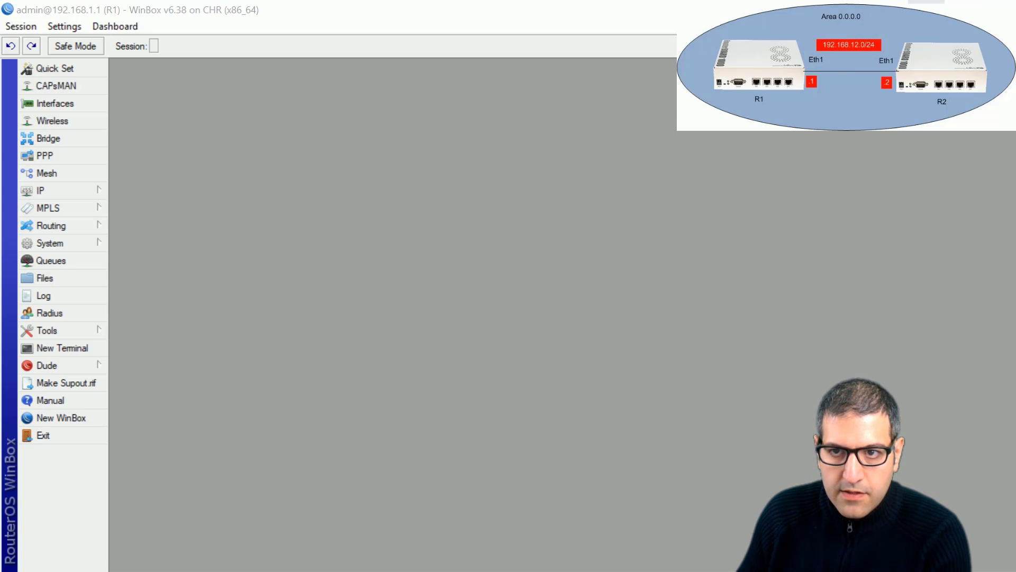
# Switch to the PowerPoint lab slide and ink a check mark after task 2, the ping from R1 to R2
pyautogui.hotkey('alt', 'Tab')
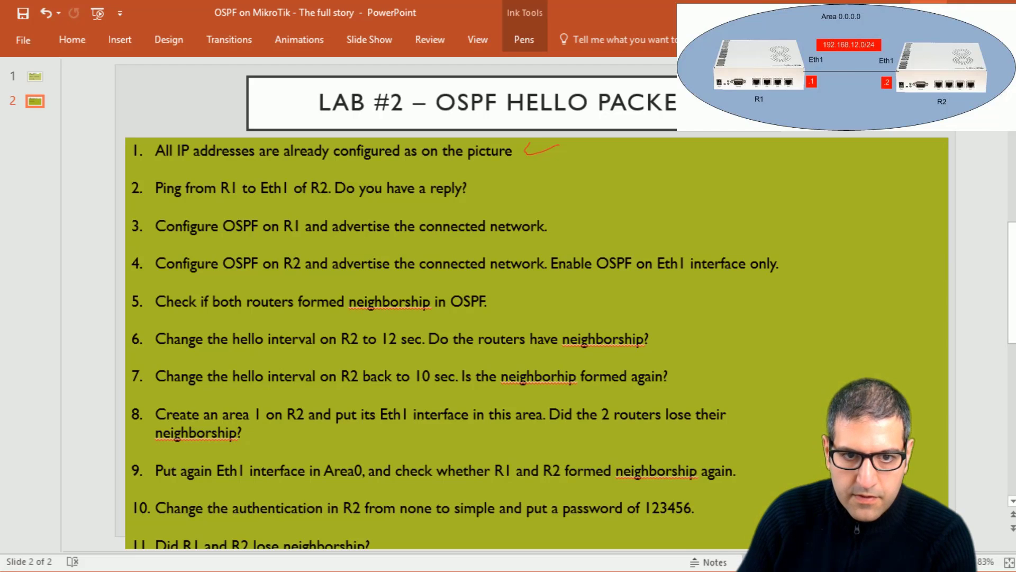
pyautogui.moveTo(476, 193); pyautogui.dragTo(523, 179)
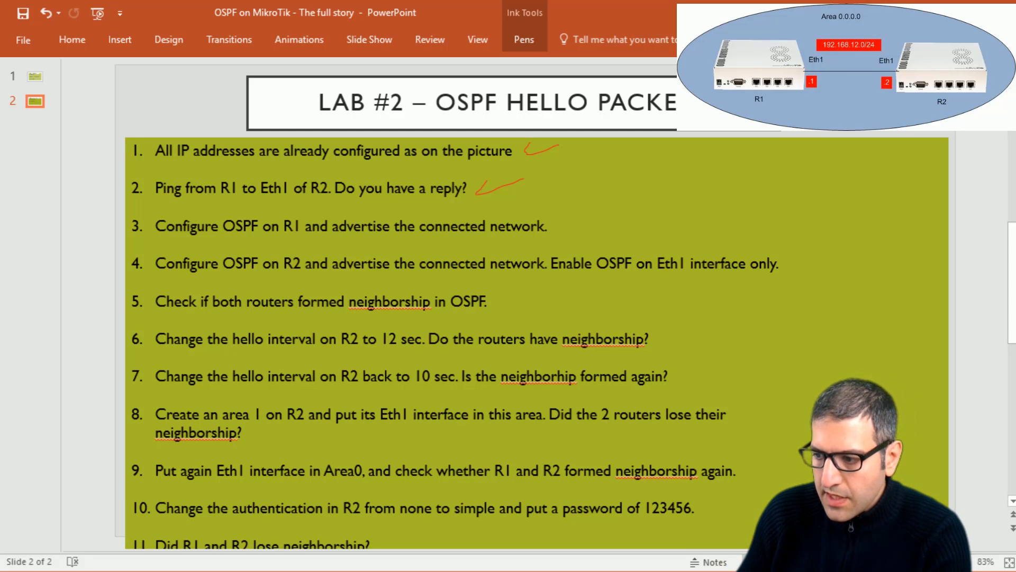
# Switch to R1's WinBox session and set the default OSPF instance's router ID to 1.1.1.1
pyautogui.hotkey('alt', 'Tab')
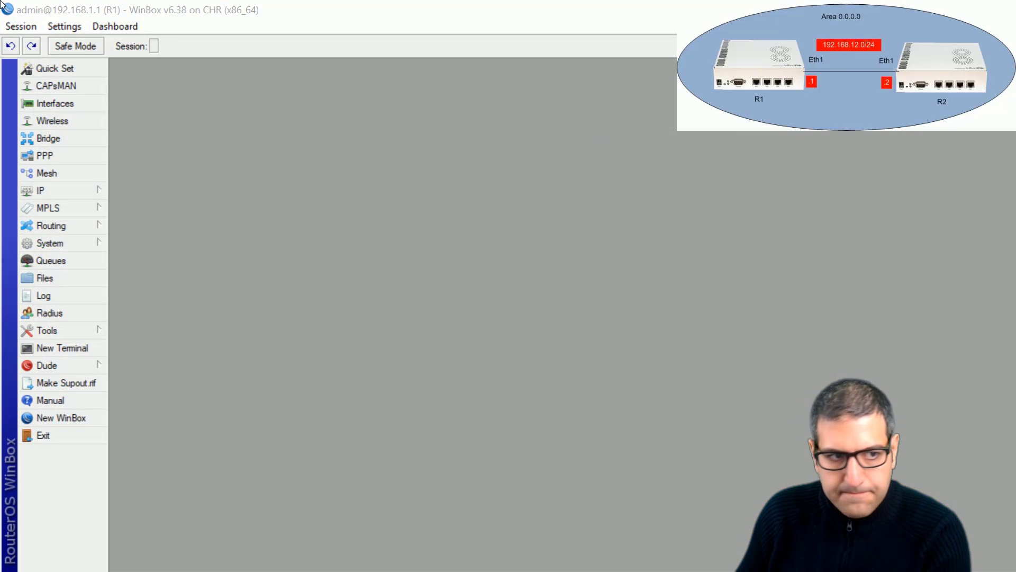
pyautogui.click(84, 224)
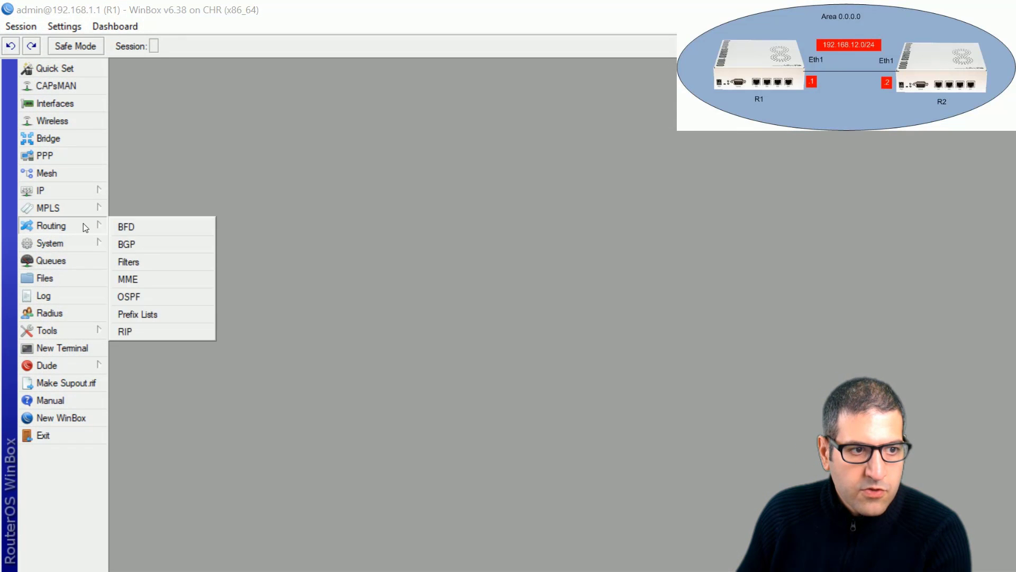
pyautogui.click(146, 297)
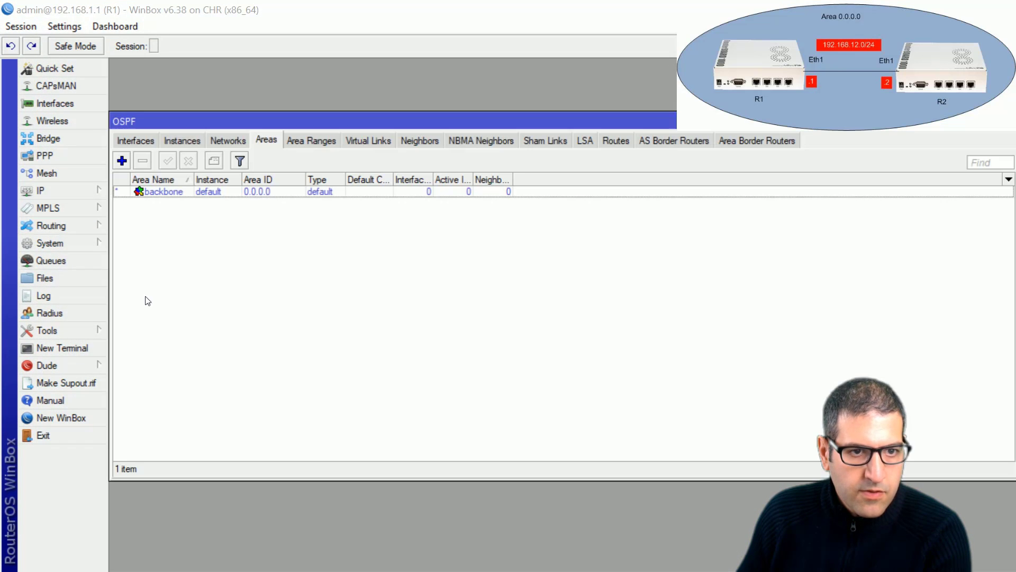
pyautogui.click(166, 141)
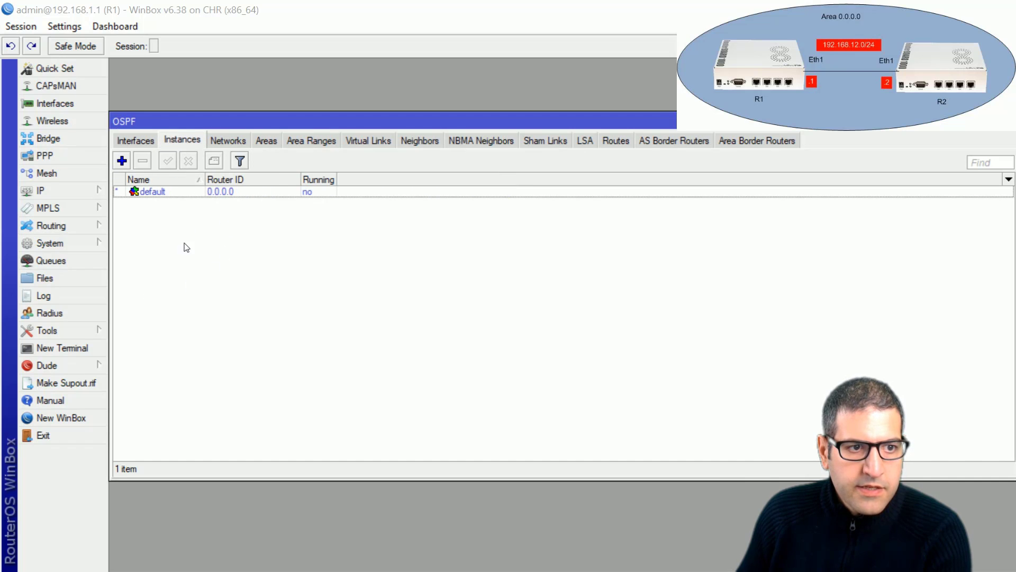
pyautogui.doubleClick(184, 192)
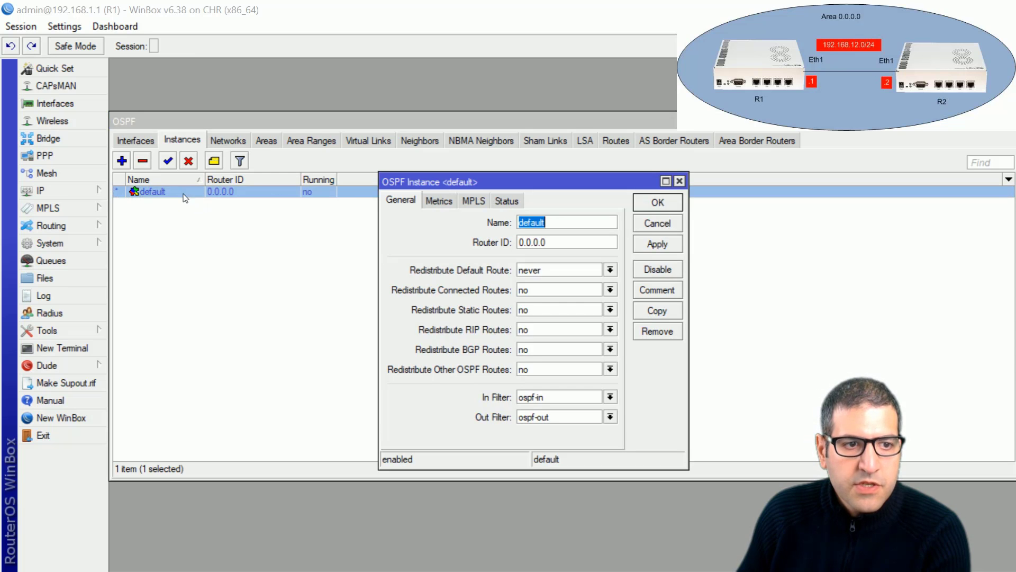
pyautogui.press('Tab')
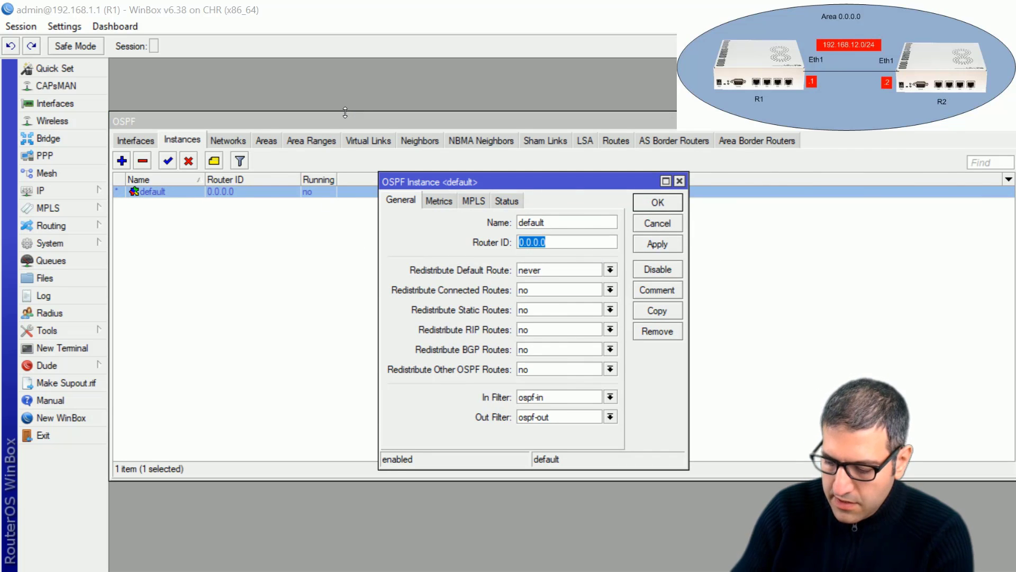
pyautogui.write('1.1.1.1')
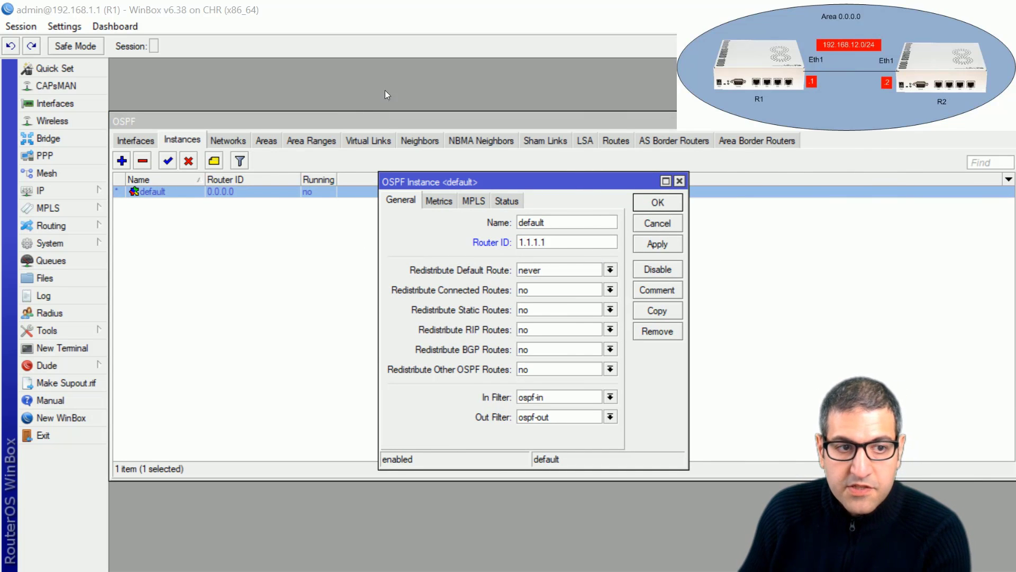
pyautogui.click(657, 203)
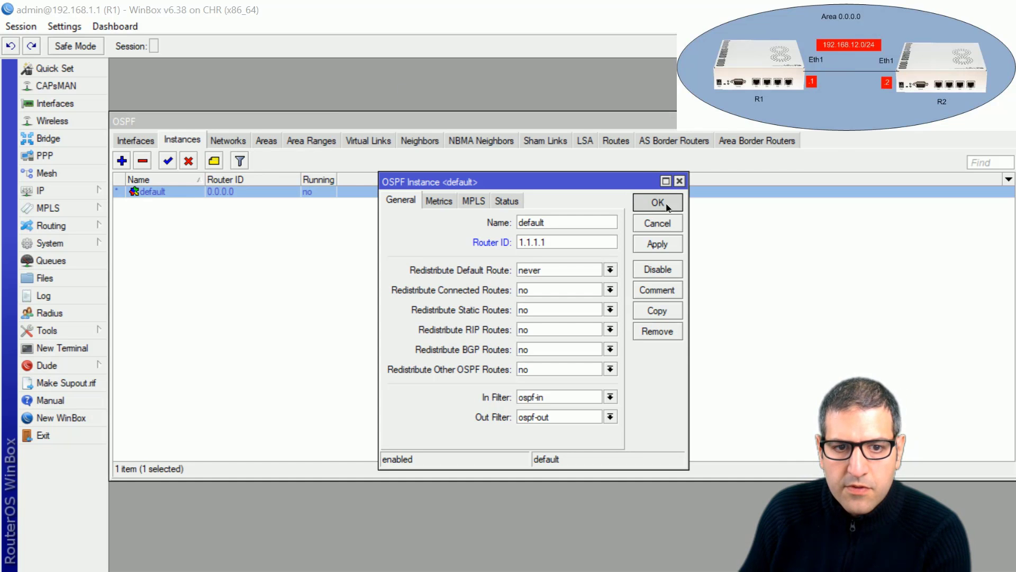
# Add the OSPF network 192.168.12.0/24 in the backbone area on R1, and ink a check mark after task 3 on the PowerPoint slide
pyautogui.click(231, 140)
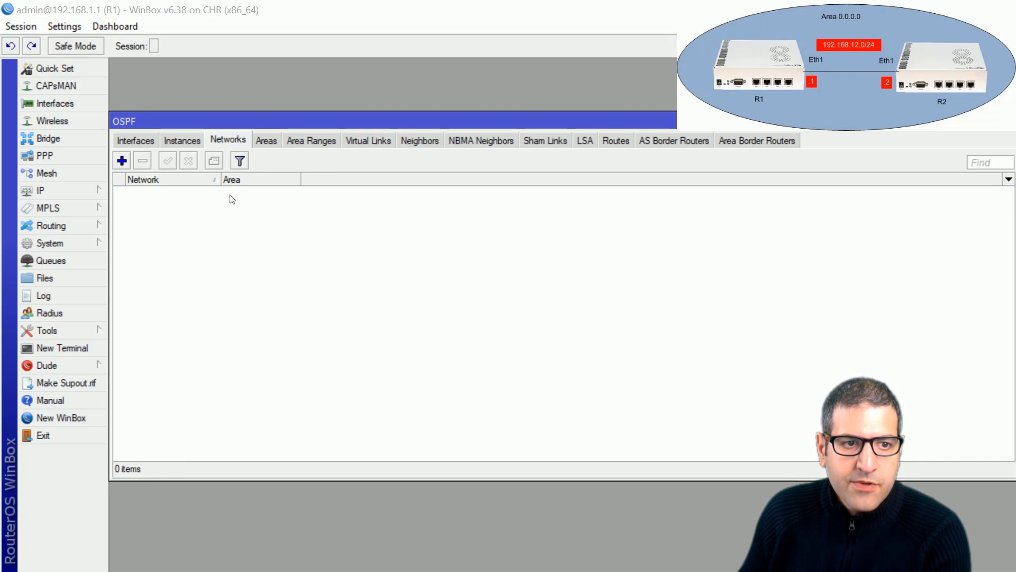
pyautogui.click(122, 161)
pyautogui.write('1')
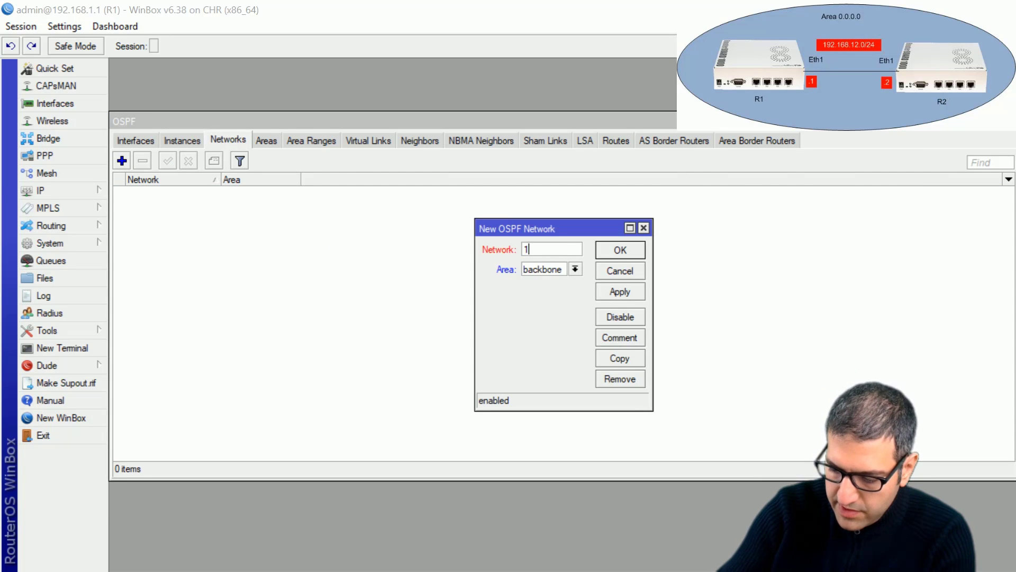
pyautogui.write('92.168.12')
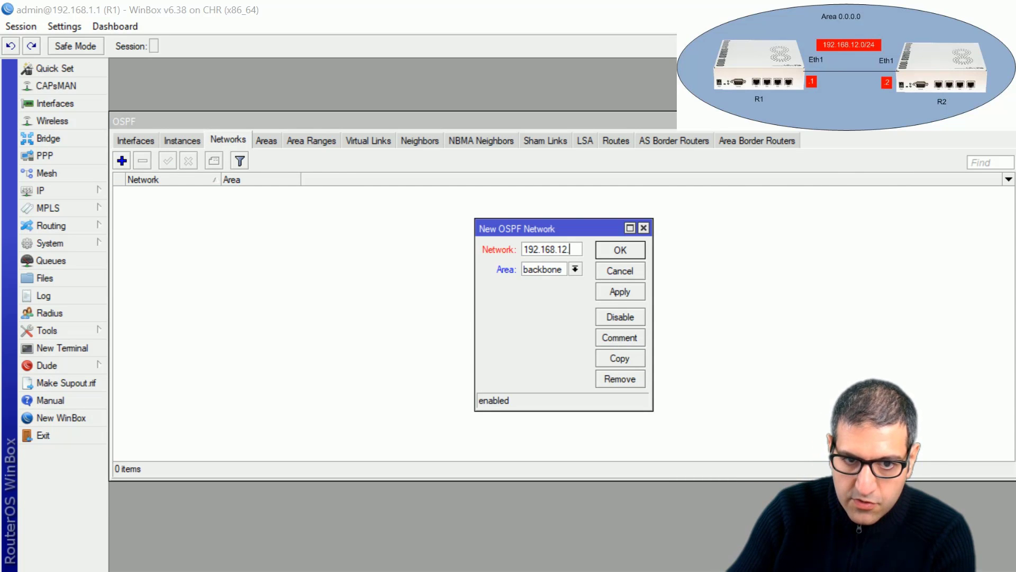
pyautogui.write('.0/24')
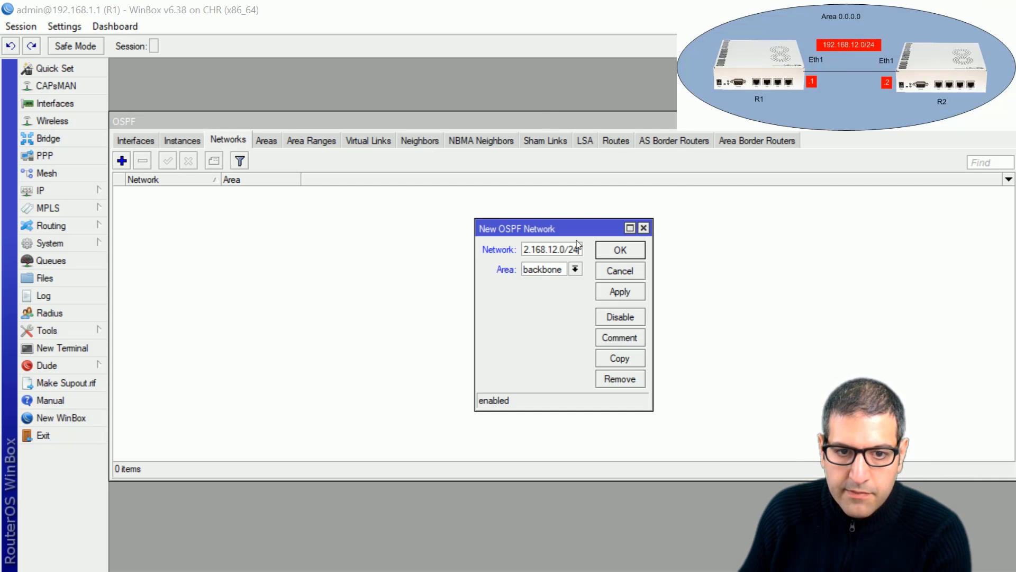
pyautogui.click(575, 269)
pyautogui.click(570, 276)
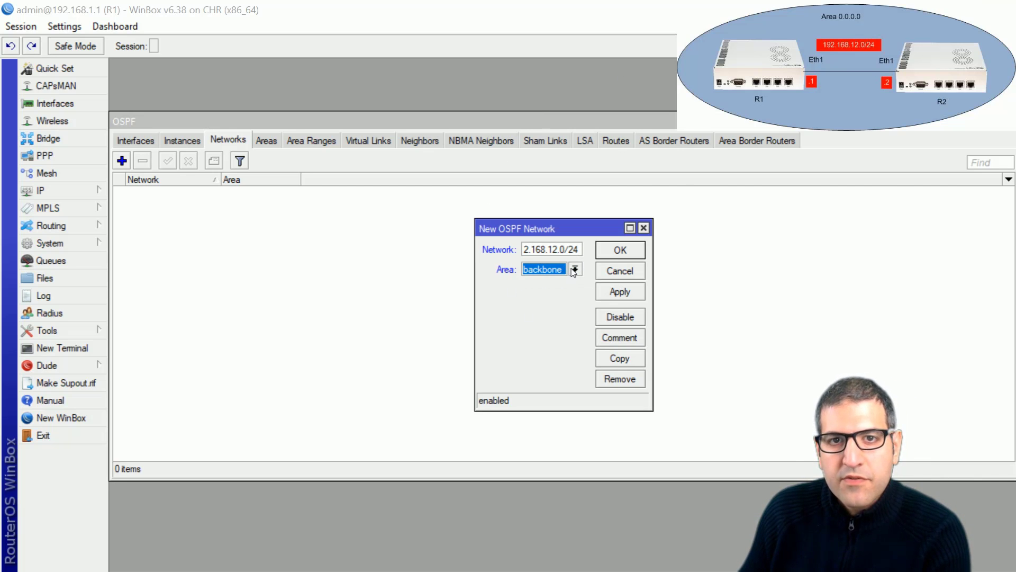
pyautogui.click(636, 248)
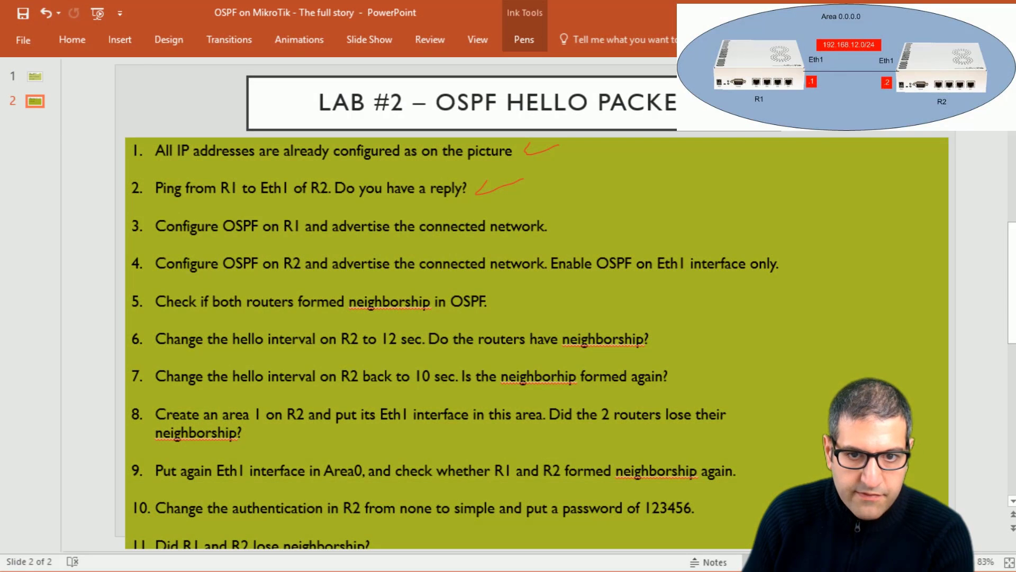
pyautogui.moveTo(565, 223); pyautogui.dragTo(607, 215)
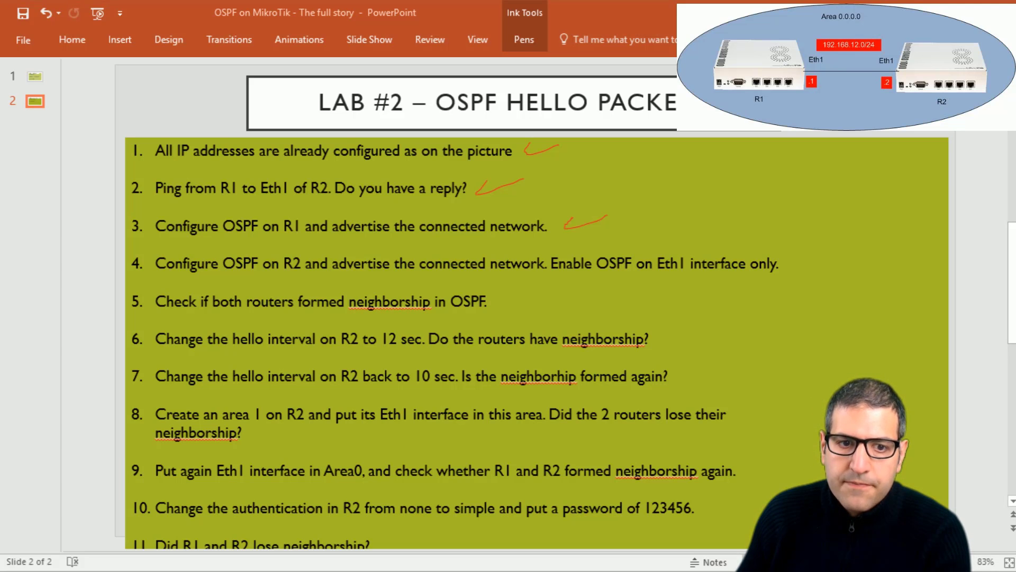
# Switch to R2's WinBox session and set the default OSPF instance's router ID to 2.2.2.2
pyautogui.hotkey('alt', 'Tab')
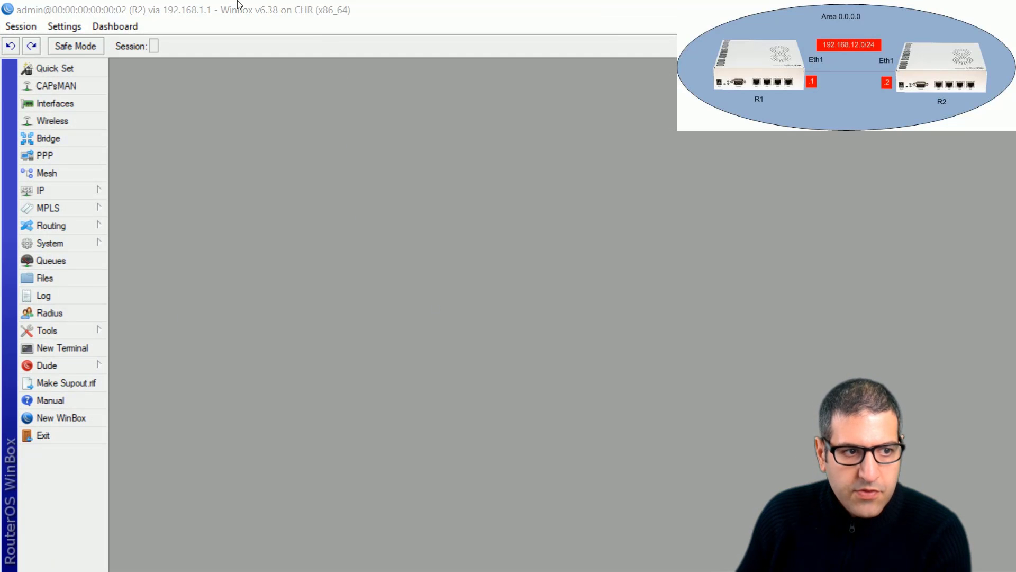
pyautogui.click(69, 228)
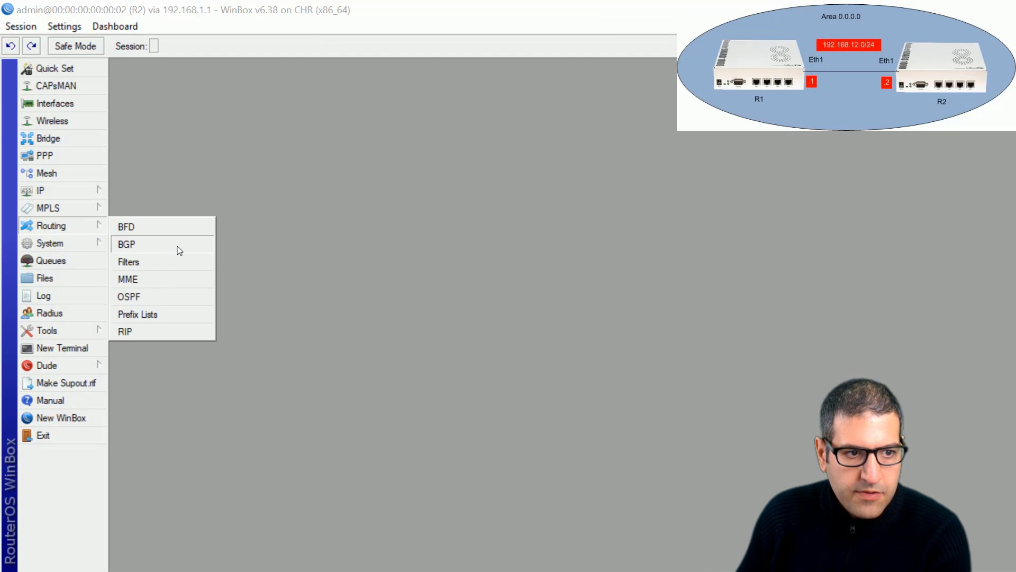
pyautogui.click(164, 296)
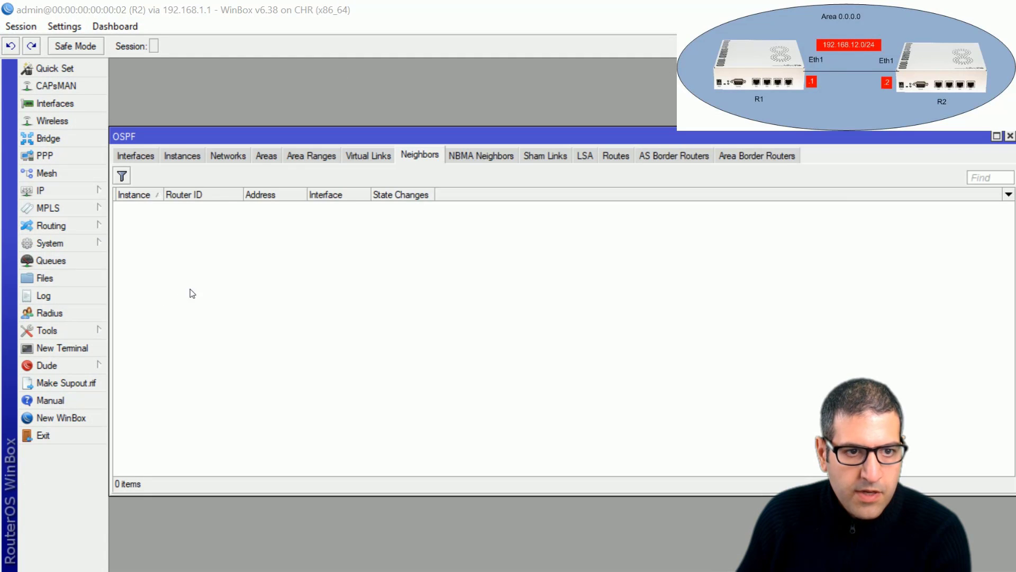
pyautogui.click(182, 155)
pyautogui.doubleClick(153, 207)
pyautogui.press('Tab')
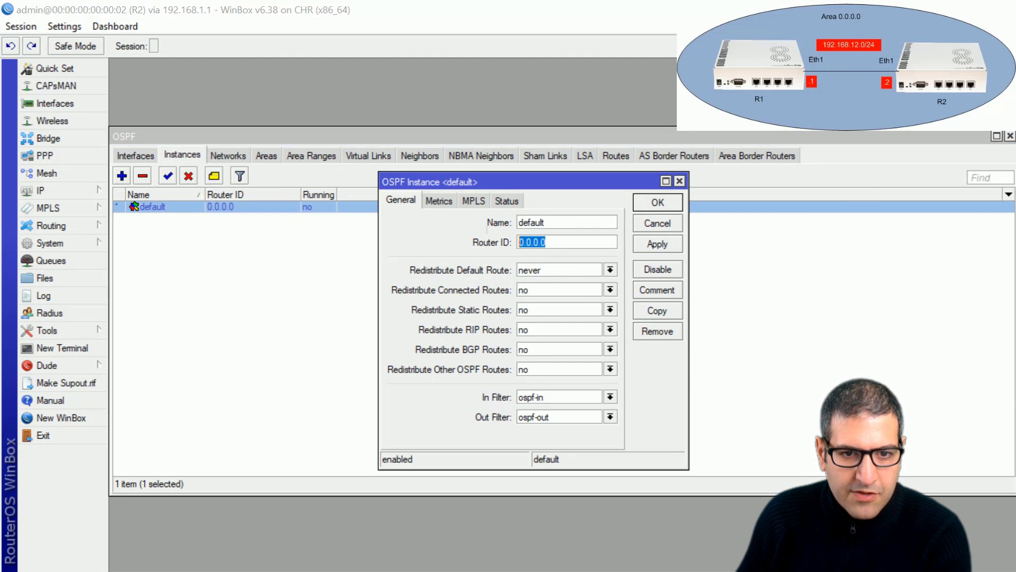
pyautogui.write('2.2.2.2')
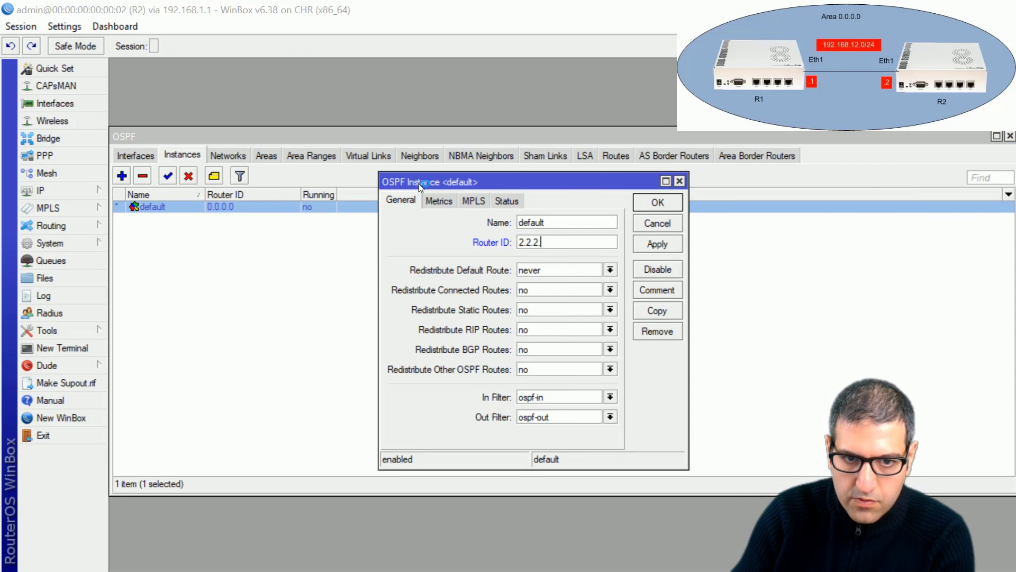
pyautogui.click(654, 204)
# Add the OSPF network 192.168.12.0/24 in the backbone area on R2 and display its OSPF interfaces
pyautogui.click(242, 153)
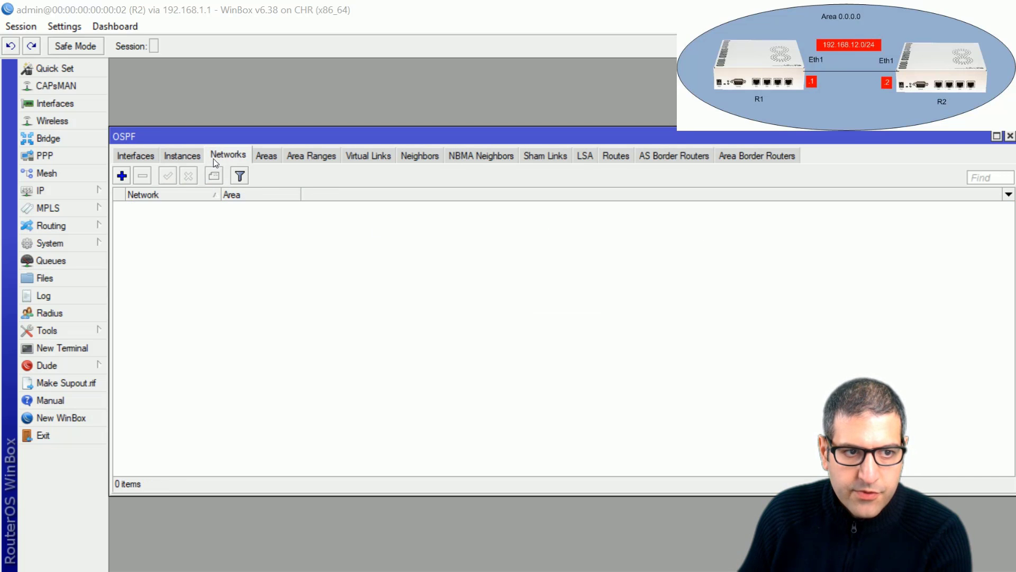
pyautogui.click(126, 174)
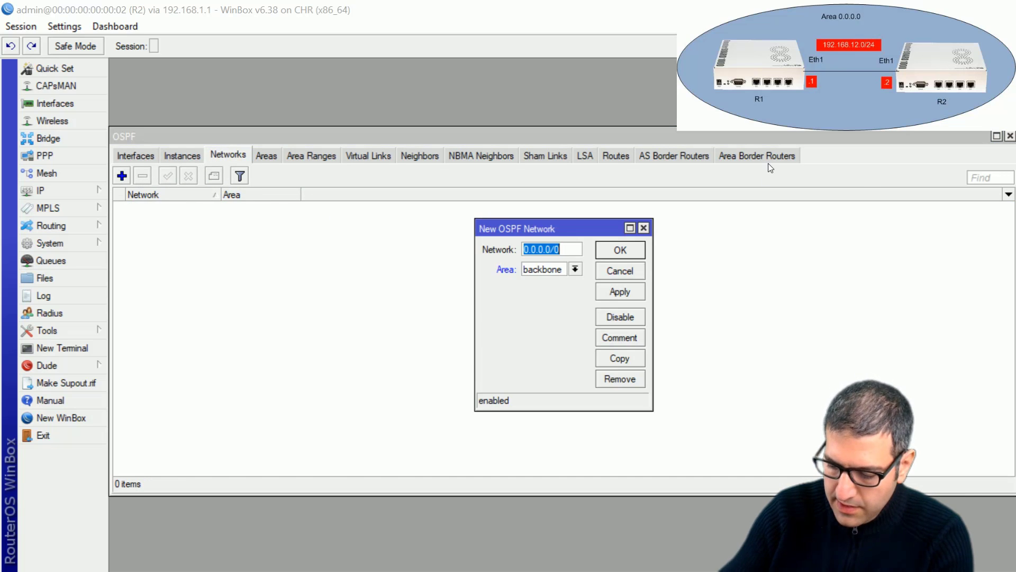
pyautogui.write('192.168.')
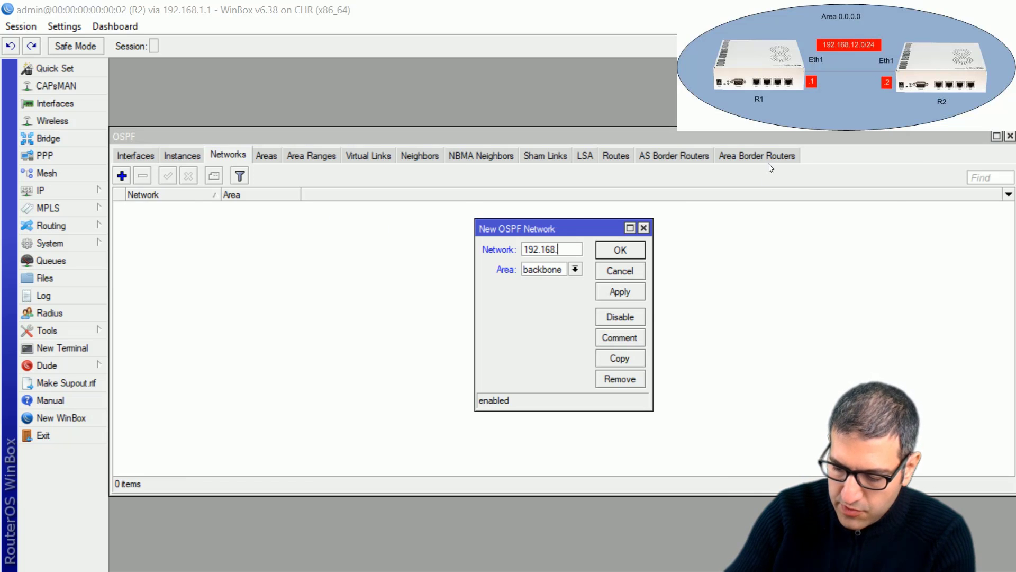
pyautogui.write('12.0/24')
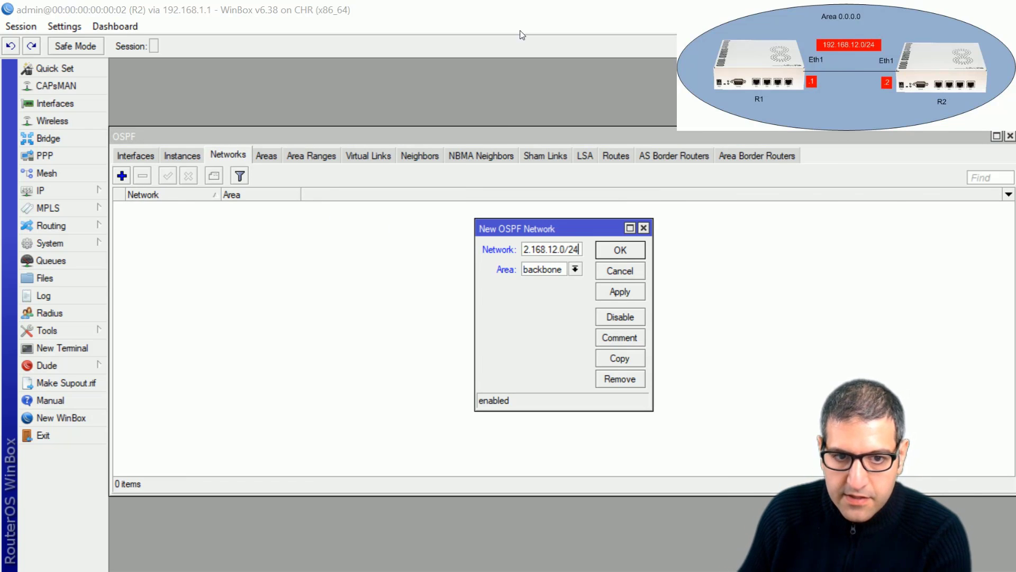
pyautogui.click(609, 252)
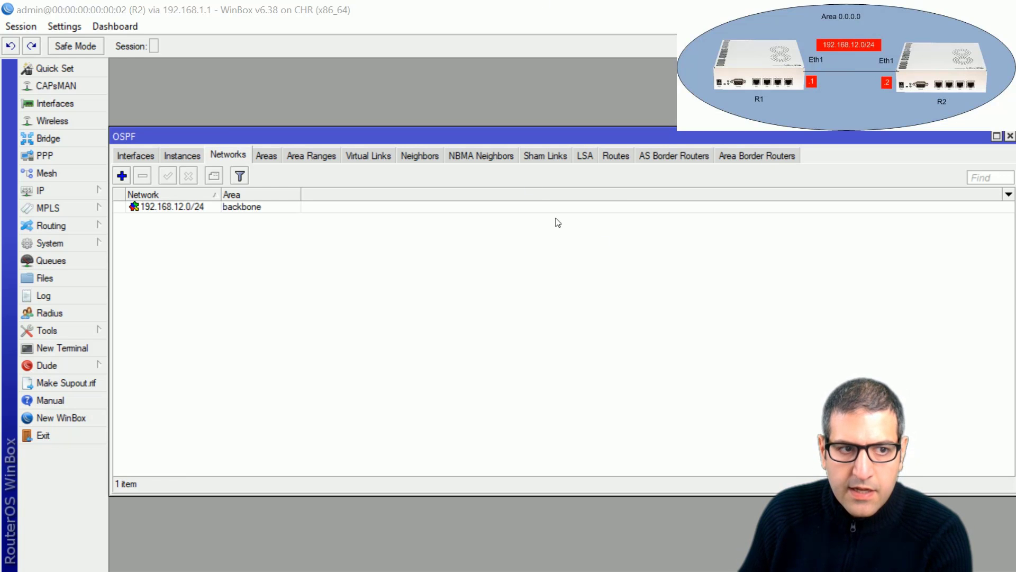
pyautogui.click(136, 156)
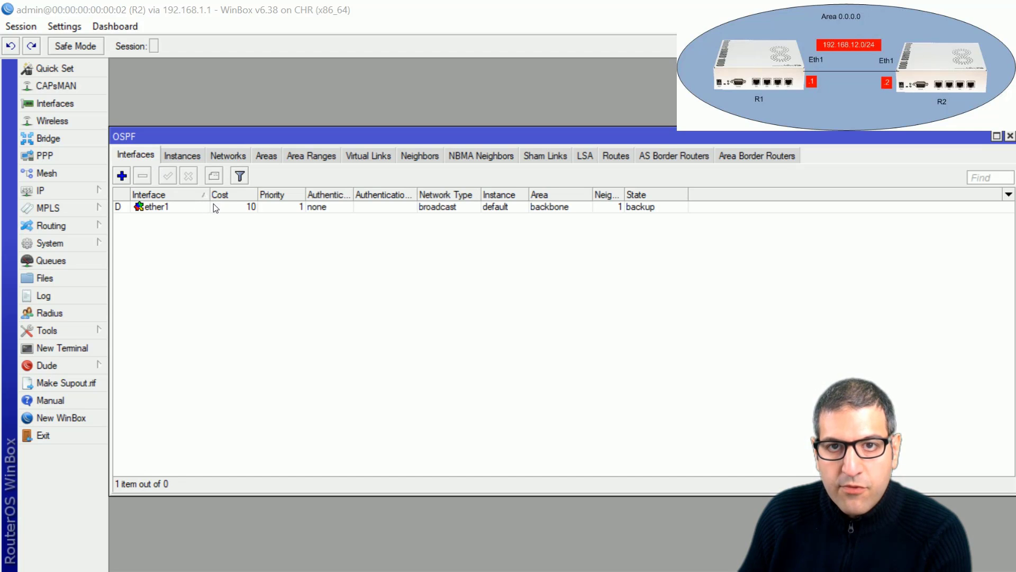
# Add ether1 as an OSPF interface on R2, keeping the default cost, priority, network type and timers
pyautogui.doubleClick(151, 208)
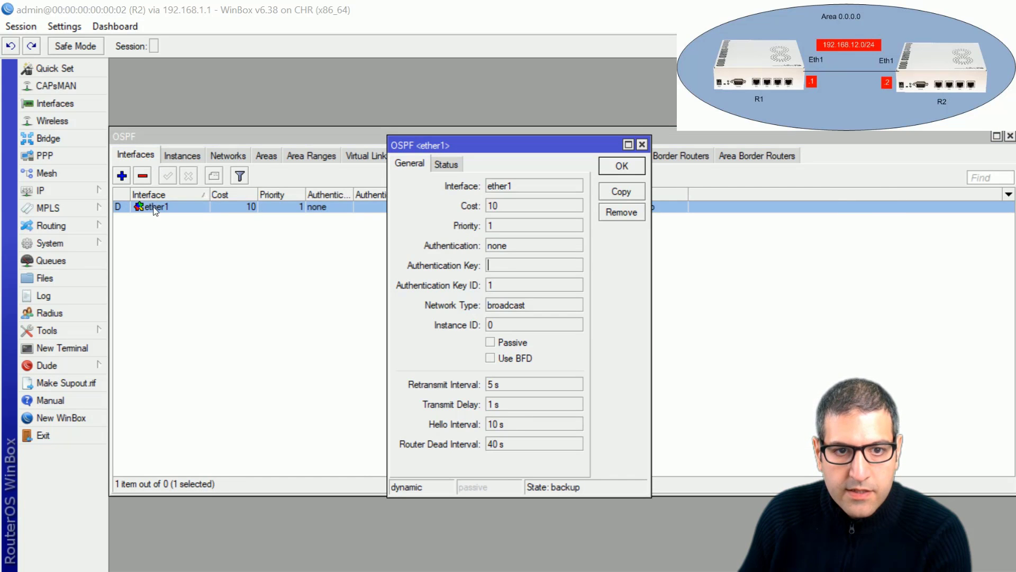
pyautogui.click(643, 145)
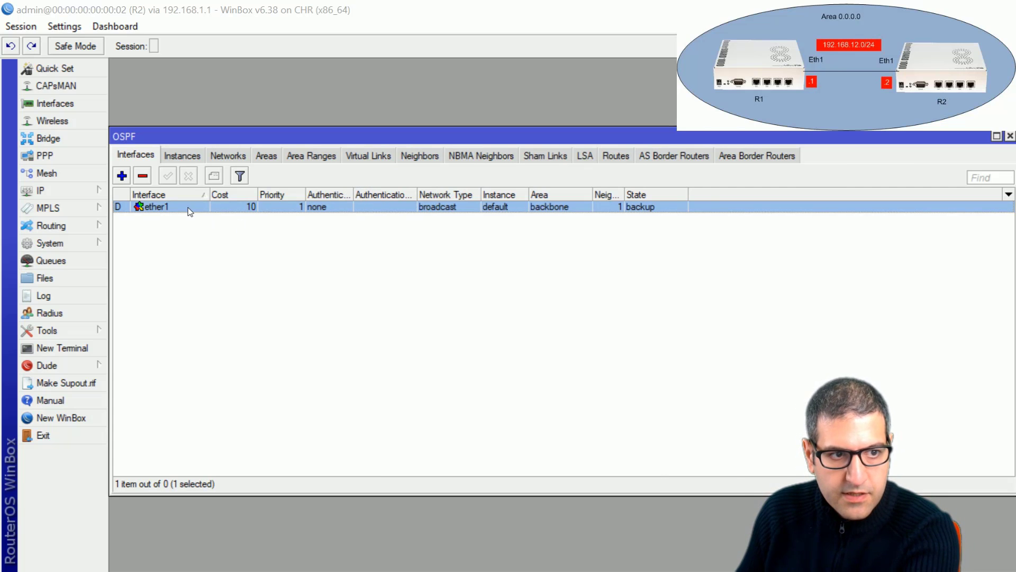
pyautogui.click(122, 176)
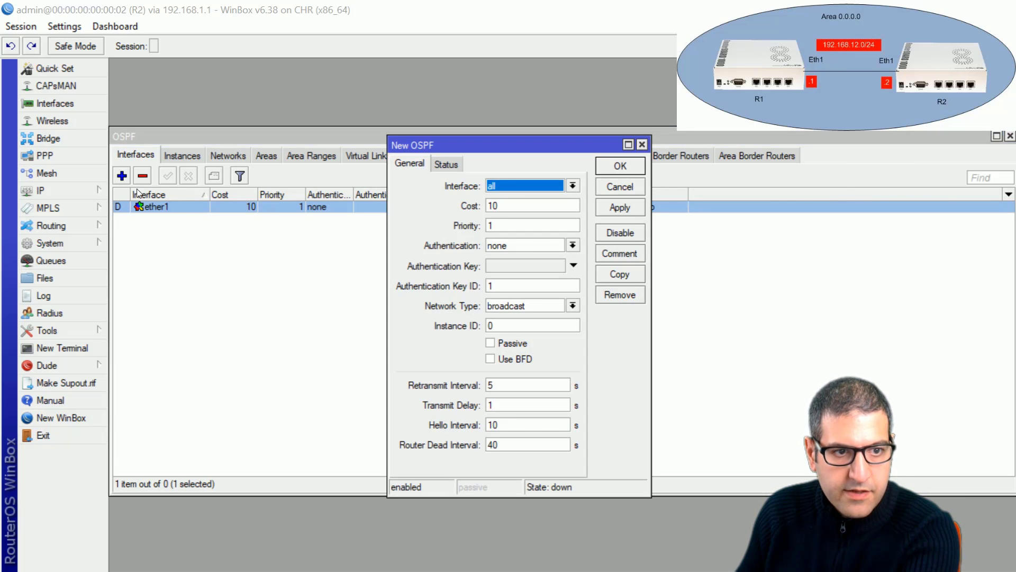
pyautogui.click(542, 187)
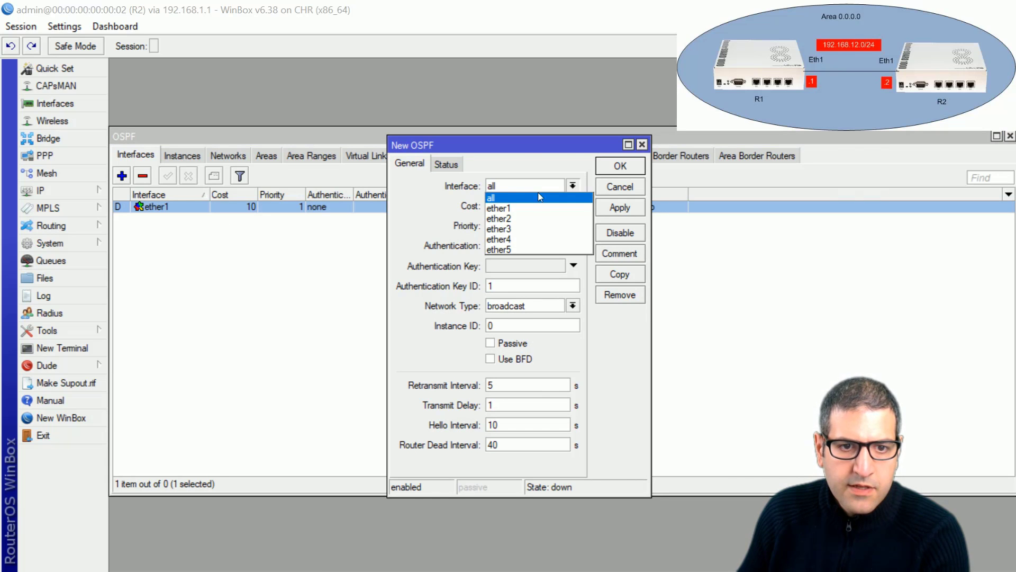
pyautogui.click(530, 210)
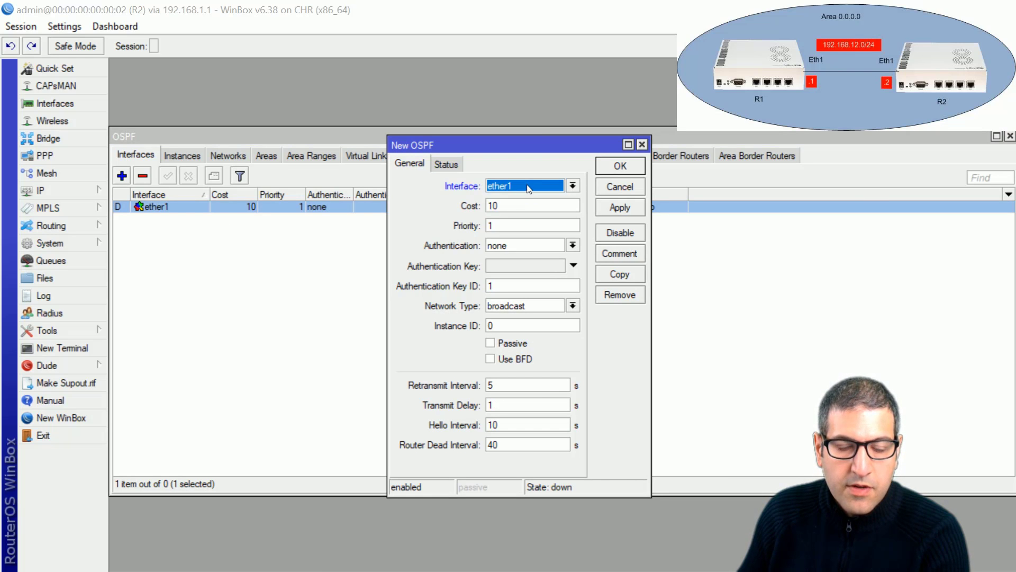
pyautogui.click(634, 206)
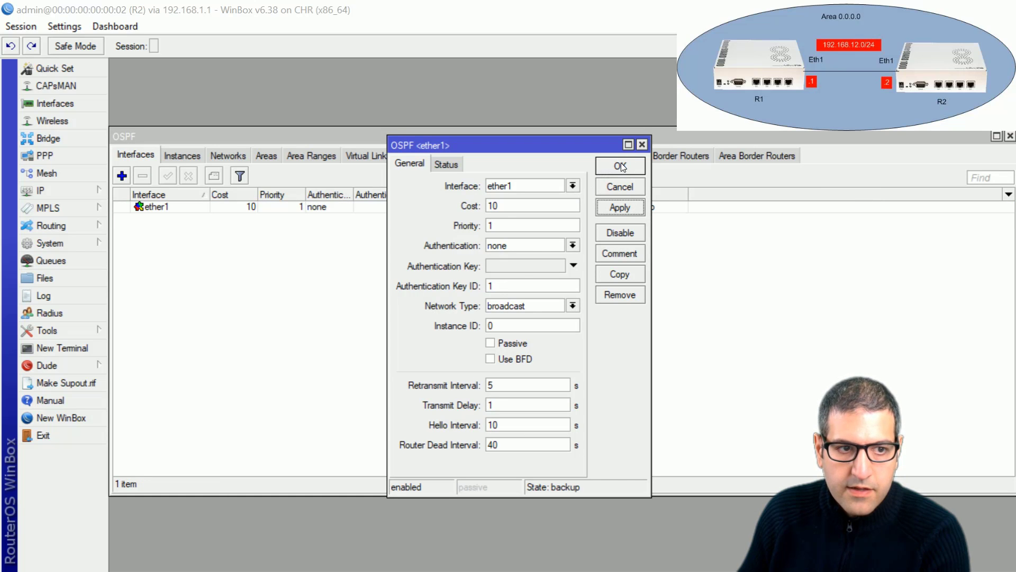
pyautogui.click(621, 165)
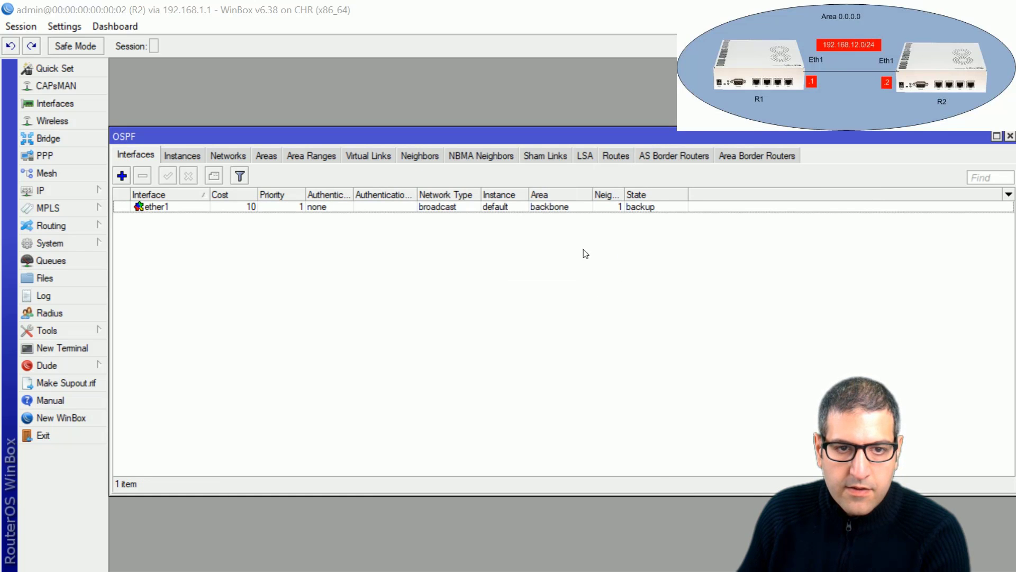
# Display R2's OSPF neighbors, and ink a check mark after task 4 on the PowerPoint slide
pyautogui.click(420, 156)
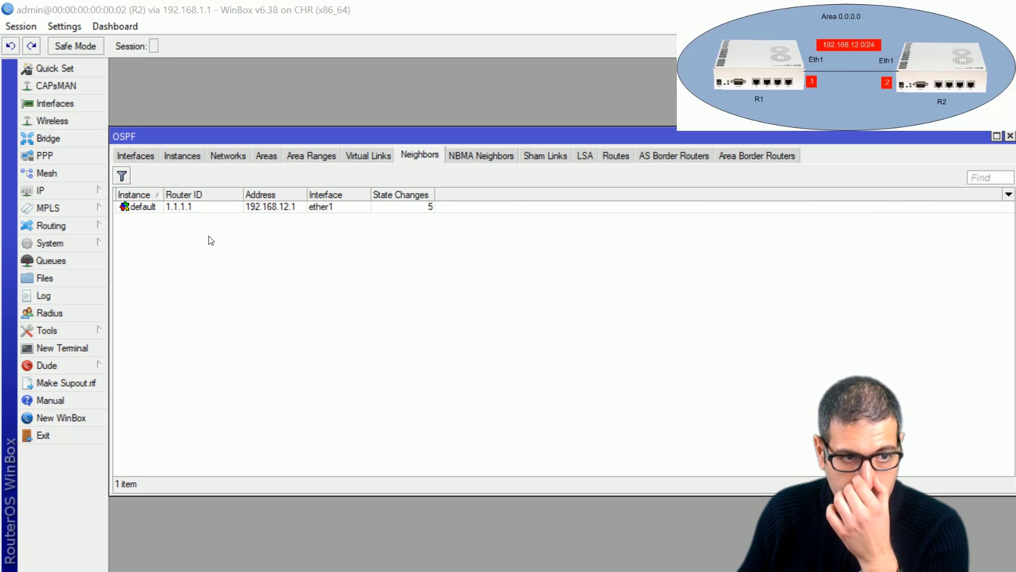
pyautogui.click(585, 155)
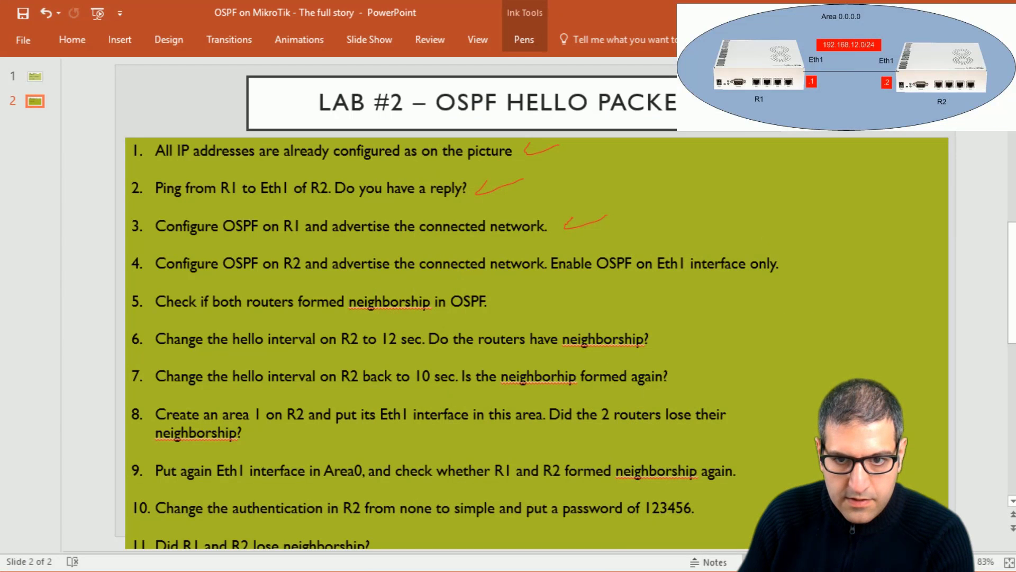
pyautogui.moveTo(790, 258); pyautogui.dragTo(845, 253)
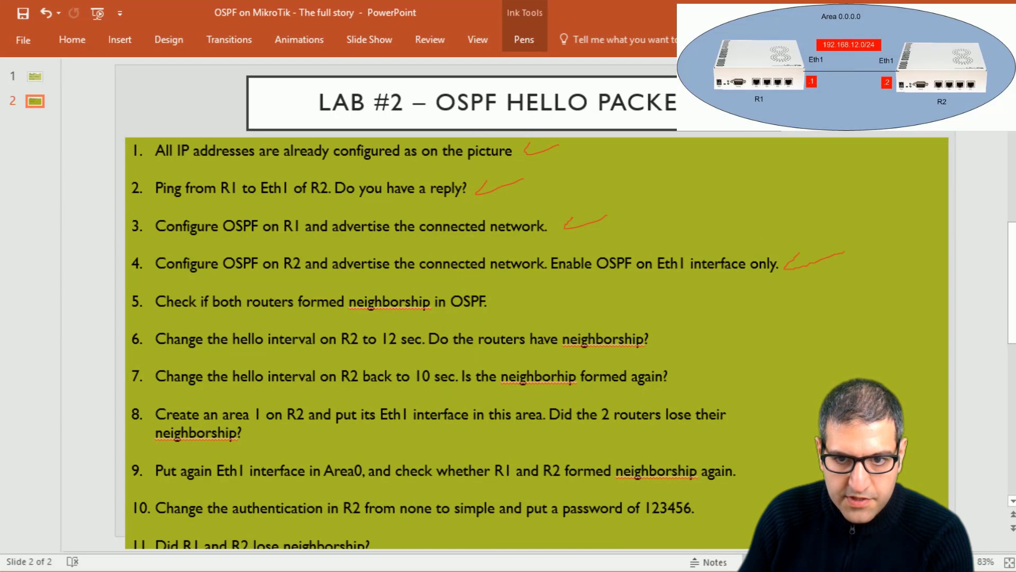
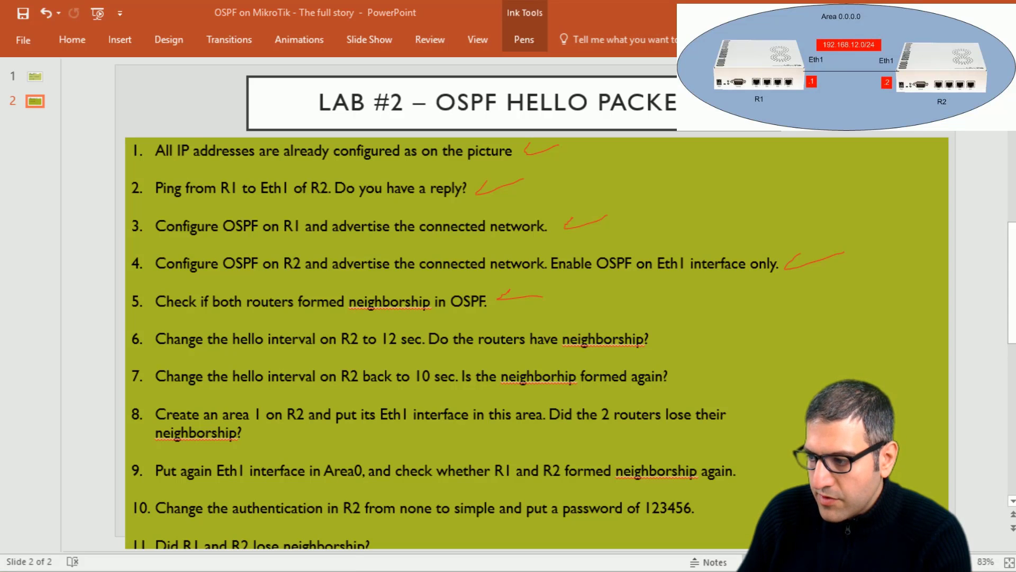
# Switch to R2's WinBox session and examine the OSPF neighbors and ether1's hello and router dead intervals
pyautogui.hotkey('alt', 'Tab')
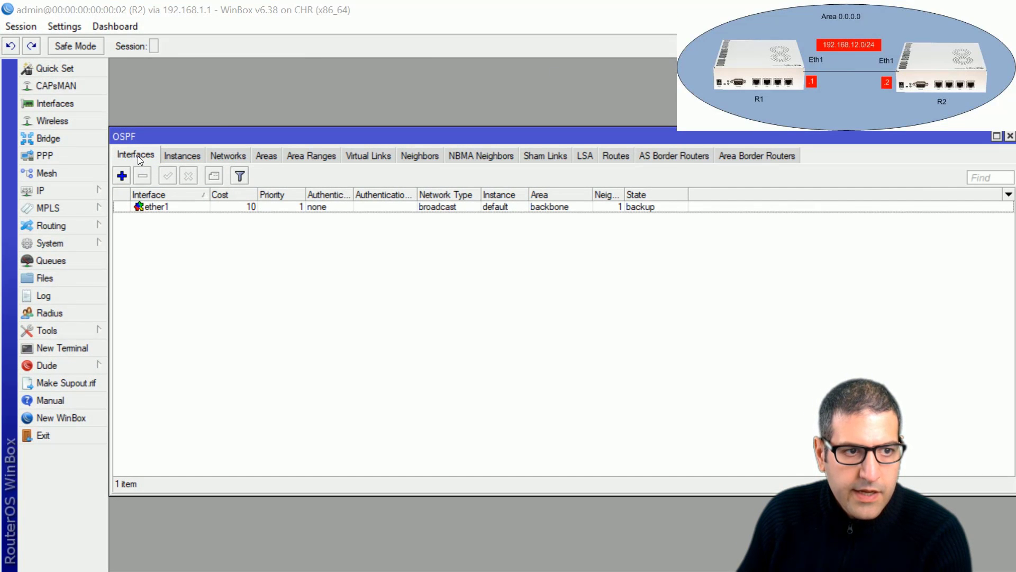
pyautogui.click(167, 212)
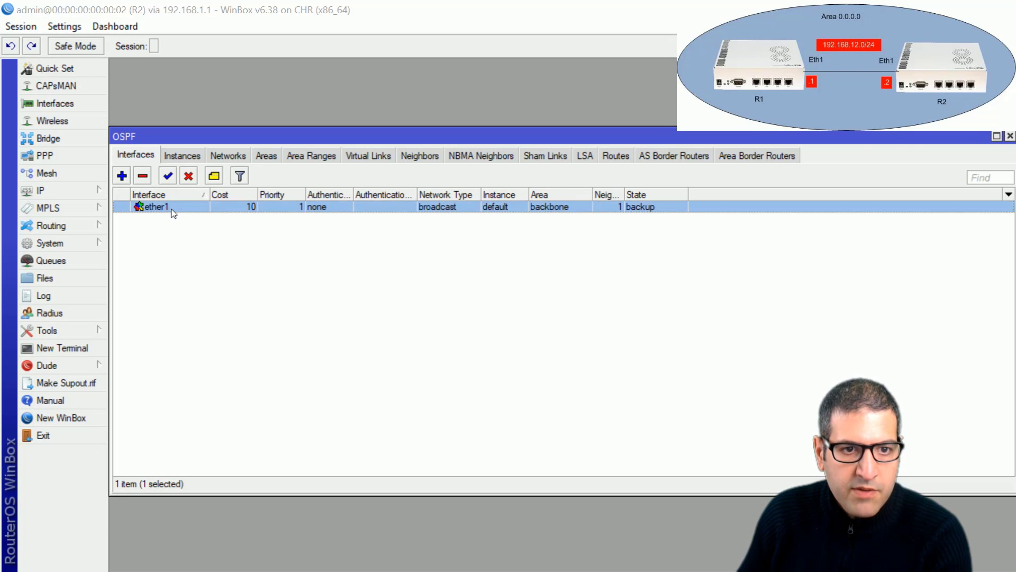
pyautogui.click(427, 158)
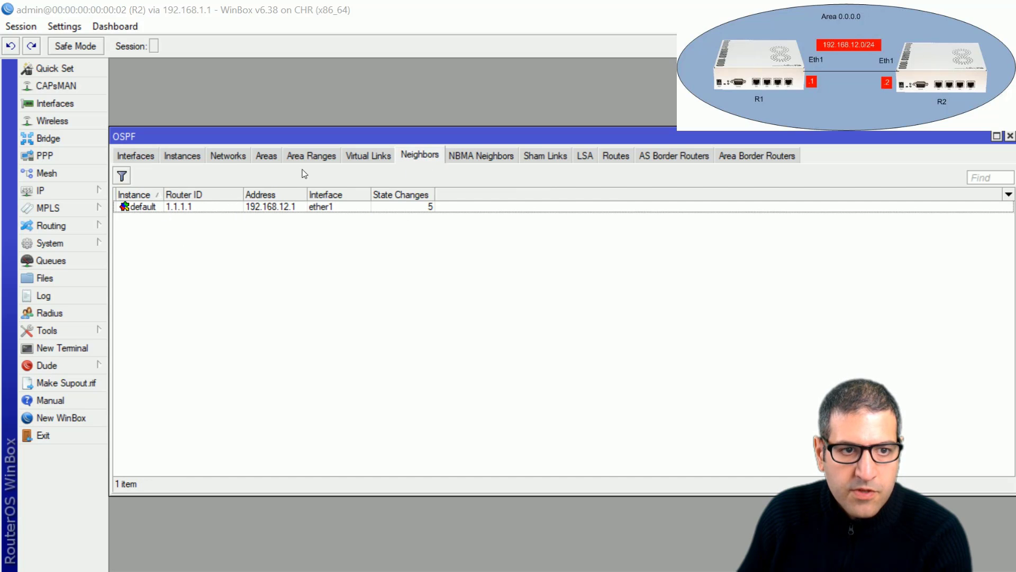
pyautogui.click(150, 158)
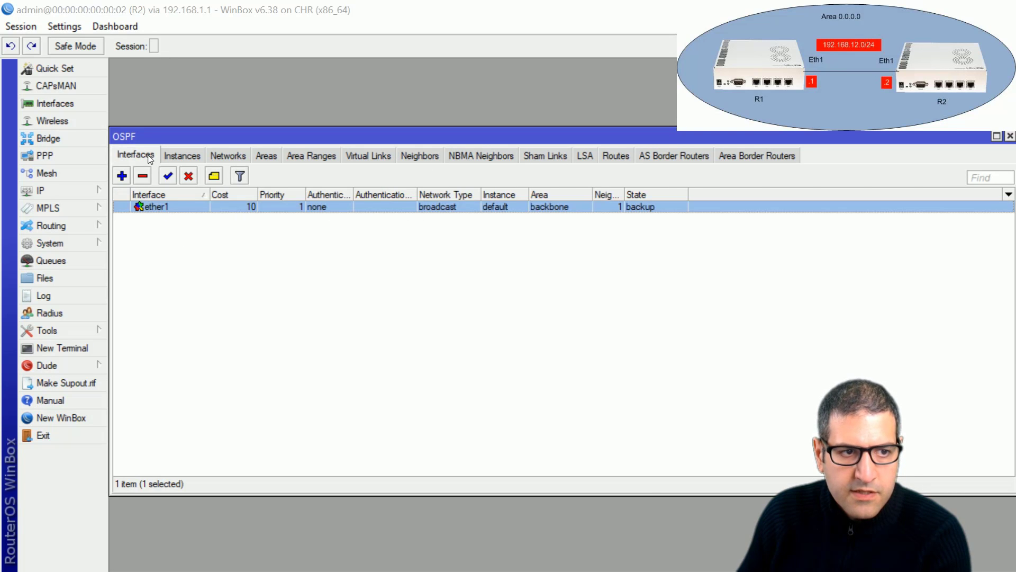
pyautogui.doubleClick(167, 211)
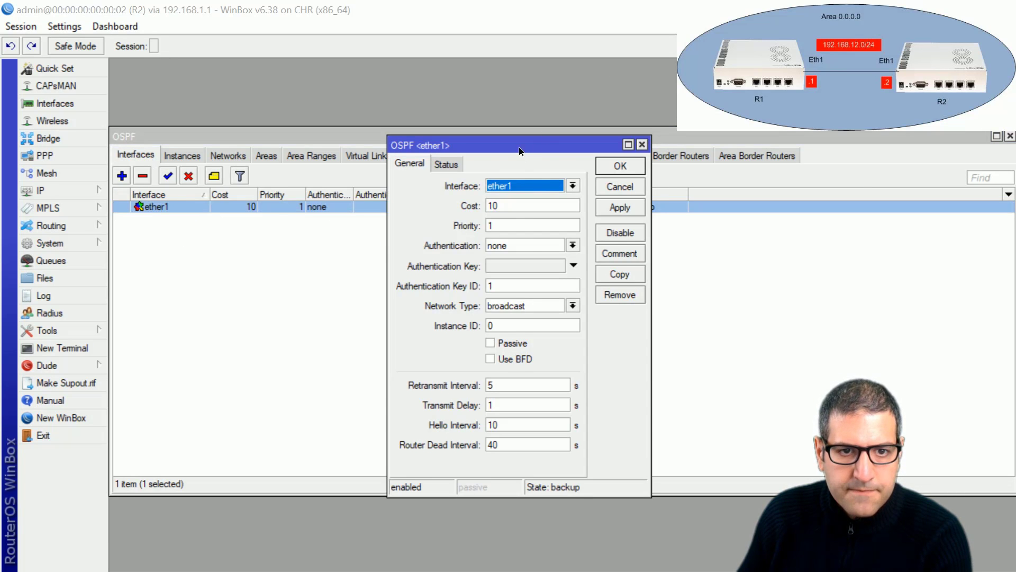
pyautogui.moveTo(522, 147); pyautogui.dragTo(498, 115)
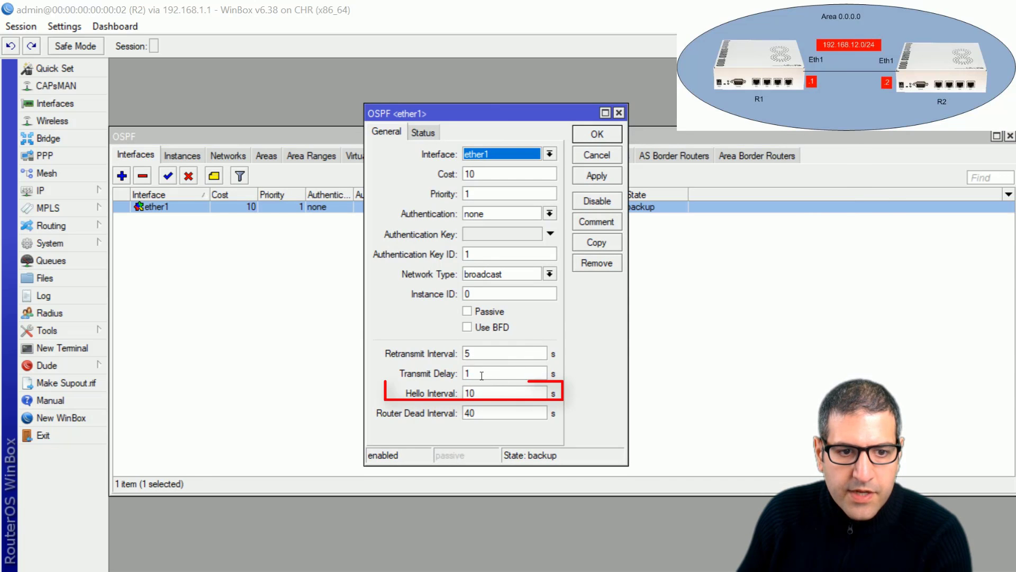
pyautogui.doubleClick(494, 392)
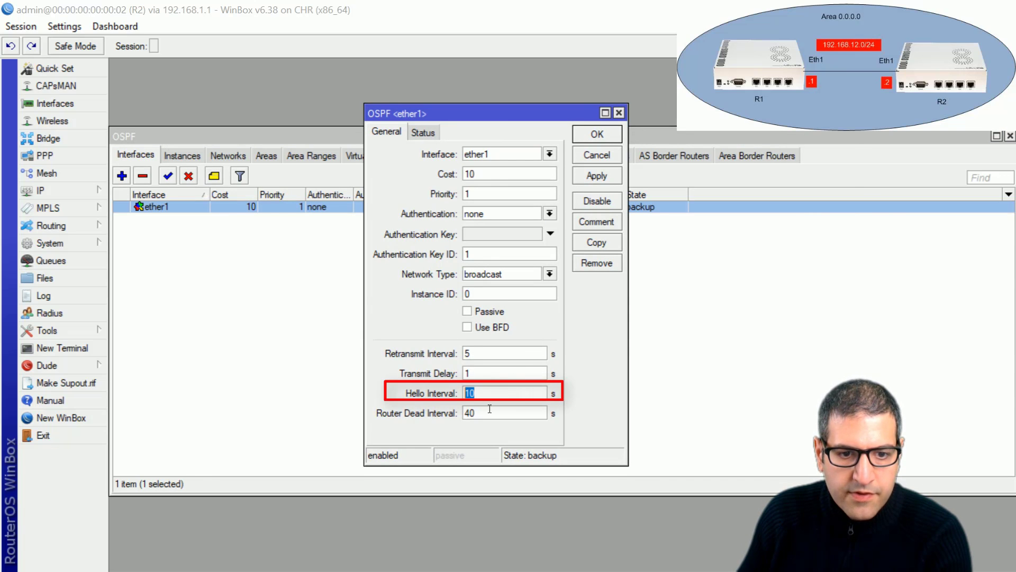
pyautogui.doubleClick(513, 413)
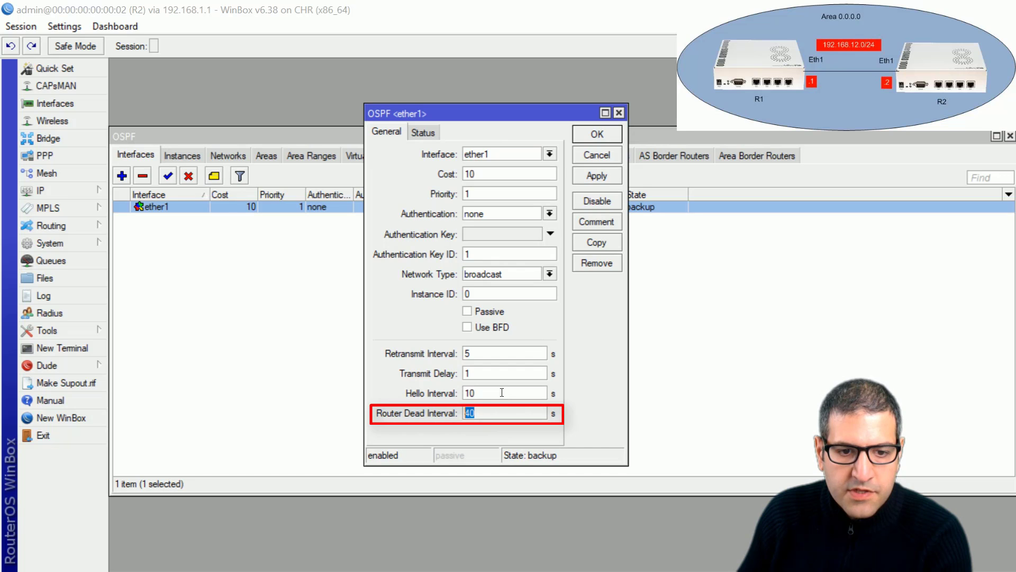
pyautogui.click(618, 112)
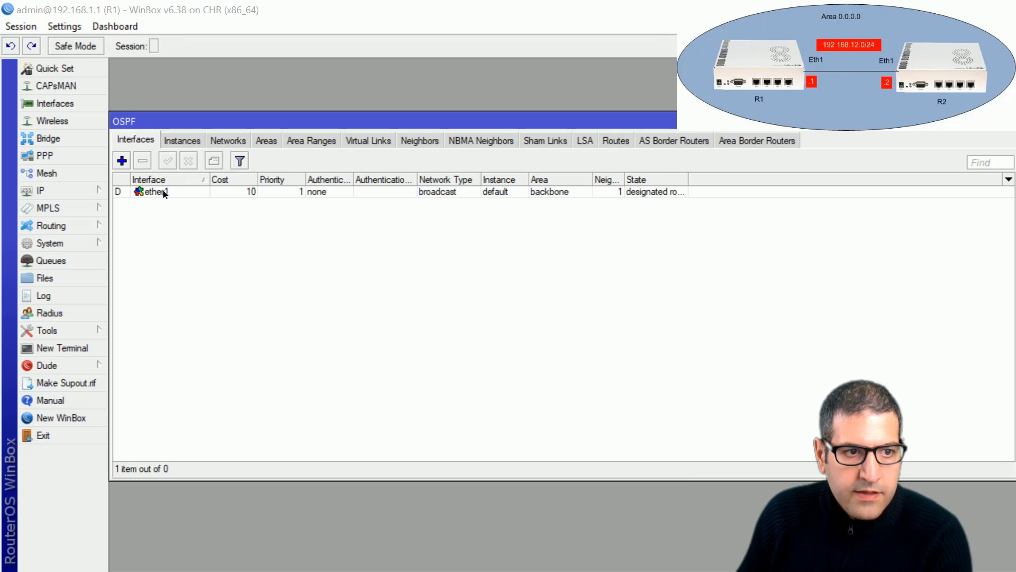
# Examine the hello and router dead intervals of the OSPF interface ether1 on R1
pyautogui.doubleClick(163, 192)
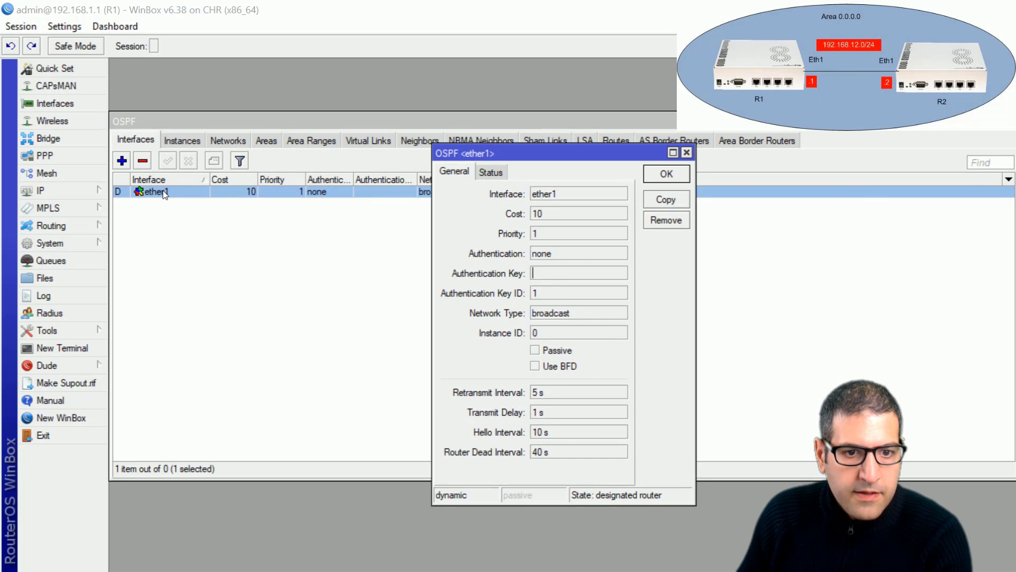
pyautogui.doubleClick(538, 433)
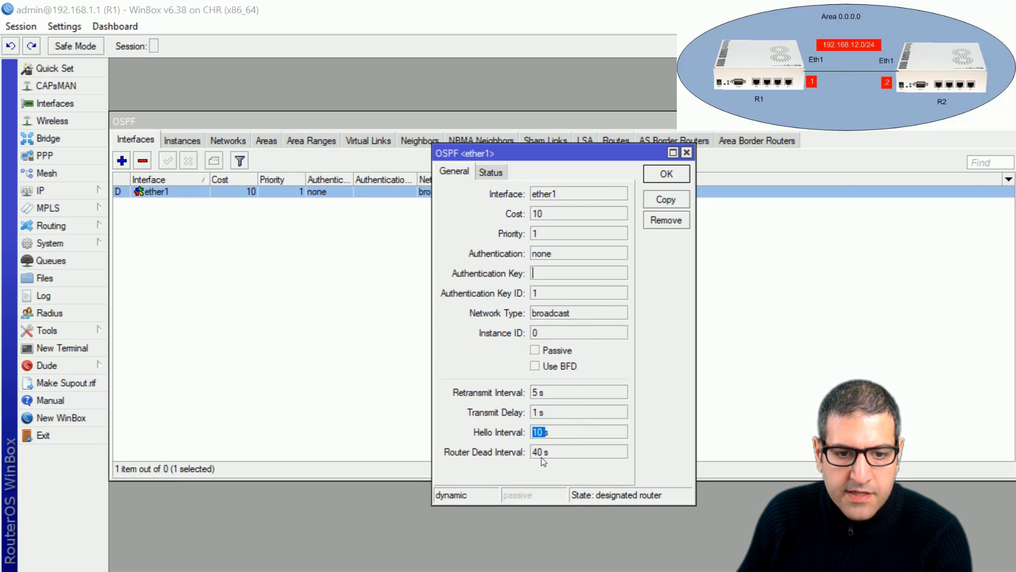
pyautogui.moveTo(536, 454); pyautogui.dragTo(551, 454)
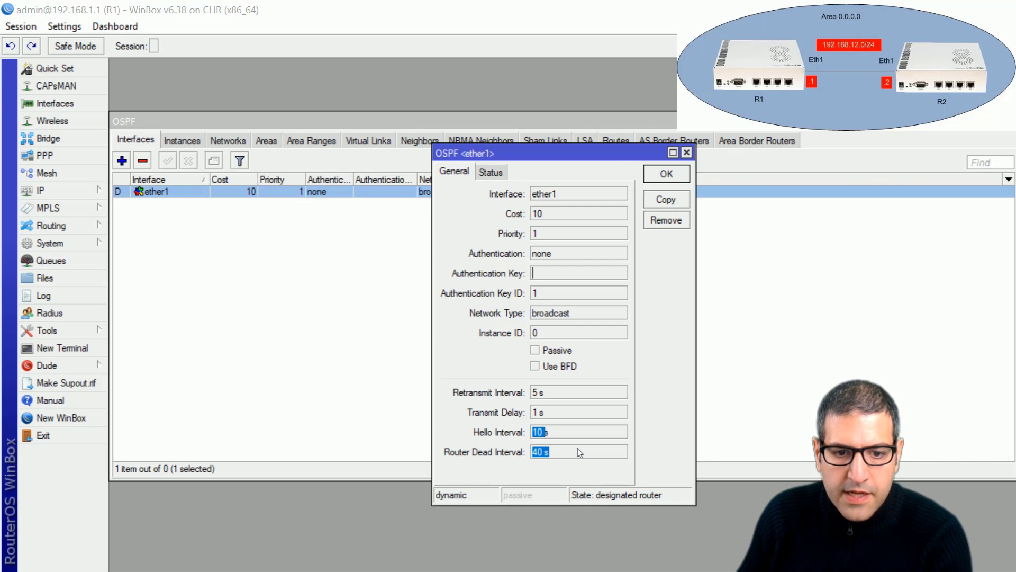
pyautogui.click(687, 153)
# Switch to R2's WinBox session and set the hello interval of OSPF interface ether1 to 12 s
pyautogui.hotkey('alt', 'Tab')
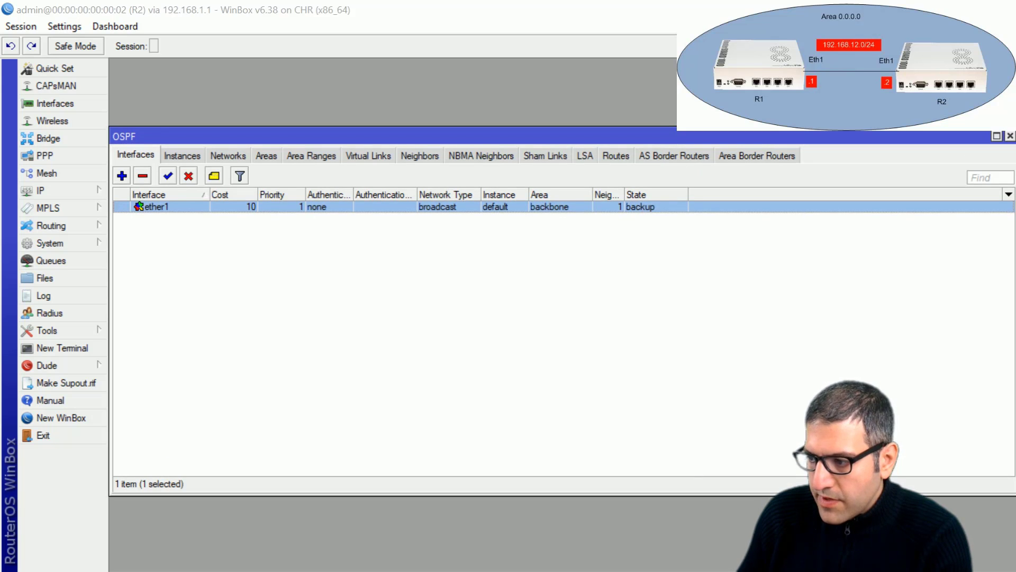
pyautogui.doubleClick(146, 207)
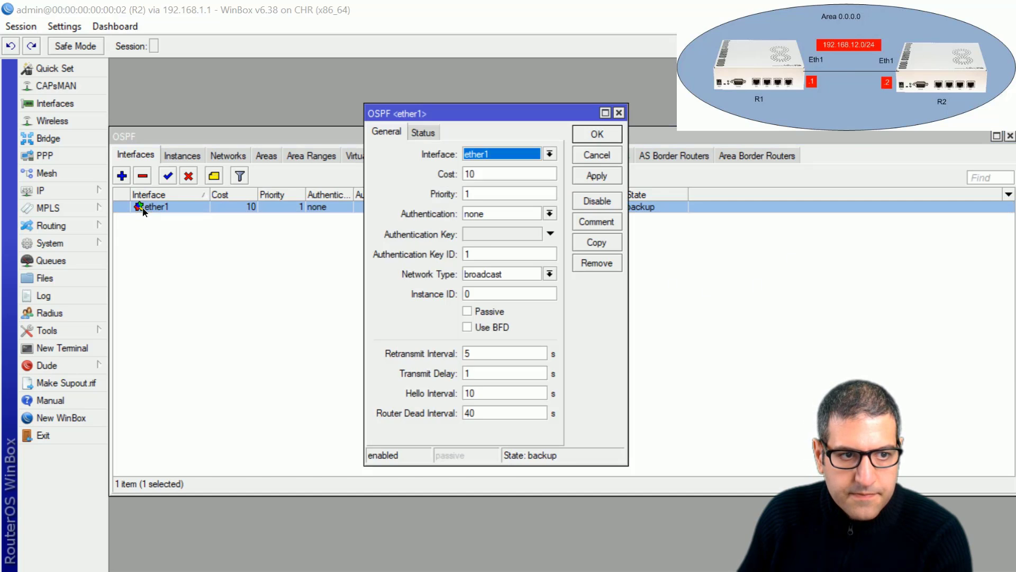
pyautogui.click(495, 392)
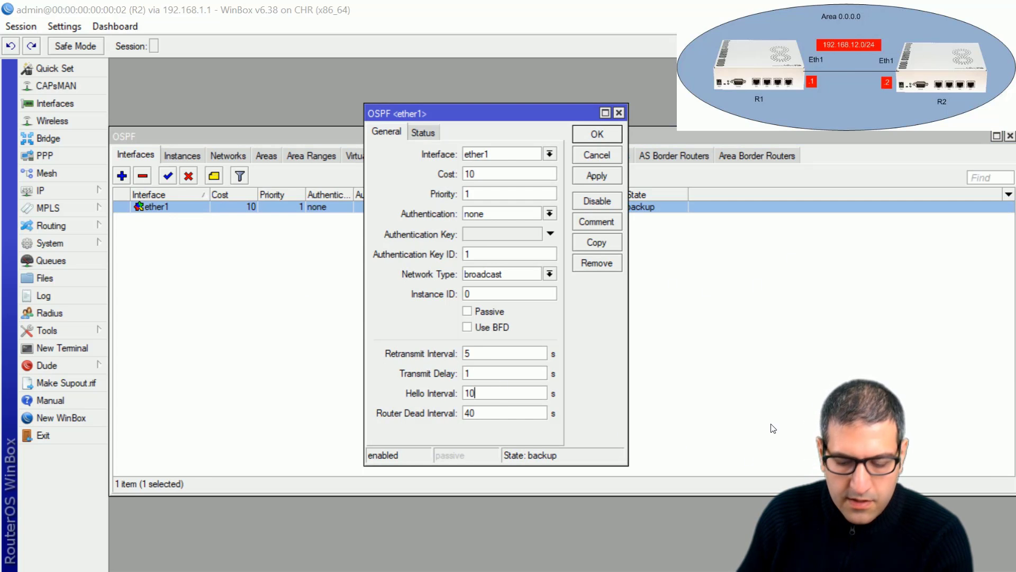
pyautogui.press('BackSpace')
pyautogui.write('2')
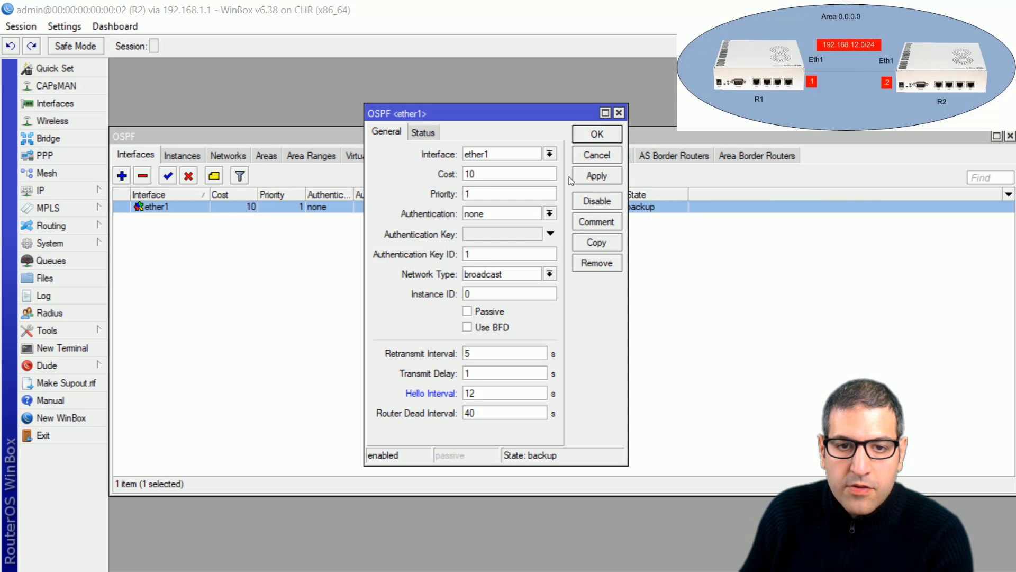
pyautogui.click(597, 135)
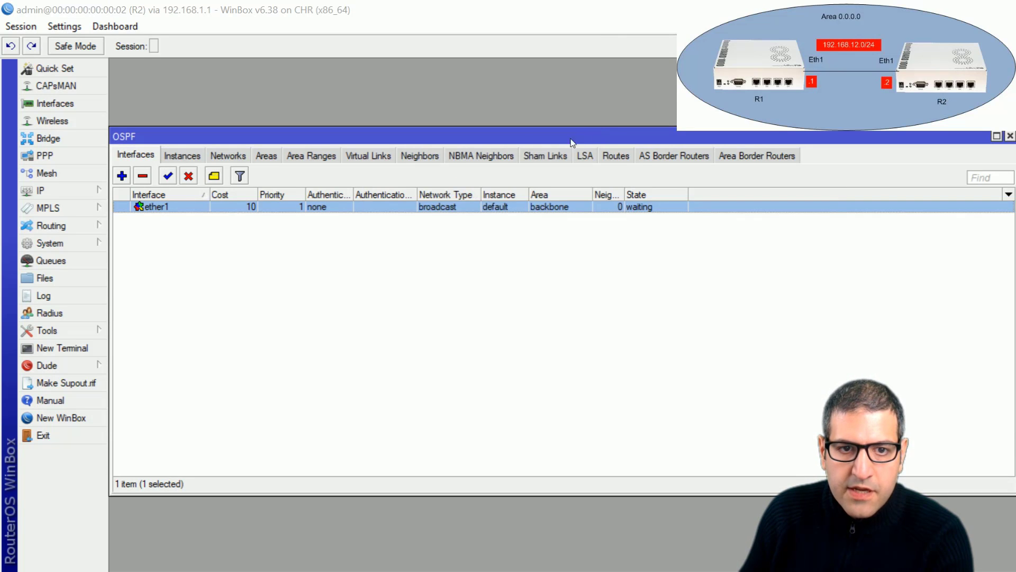
# Check the OSPF neighbors list on R2, and on R1 examine the details of neighbor 2.2.2.2
pyautogui.click(419, 156)
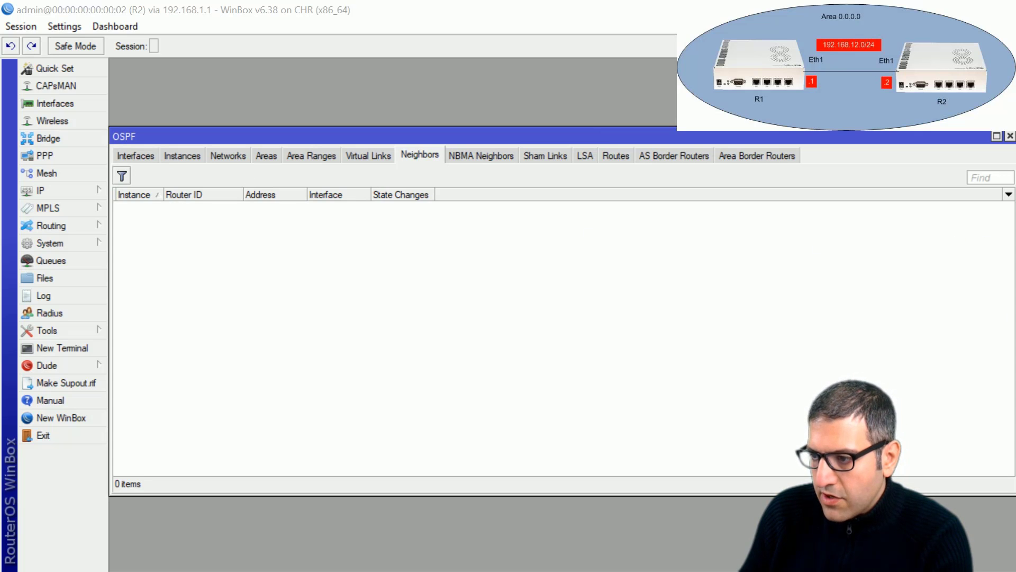
pyautogui.hotkey('alt', 'Tab')
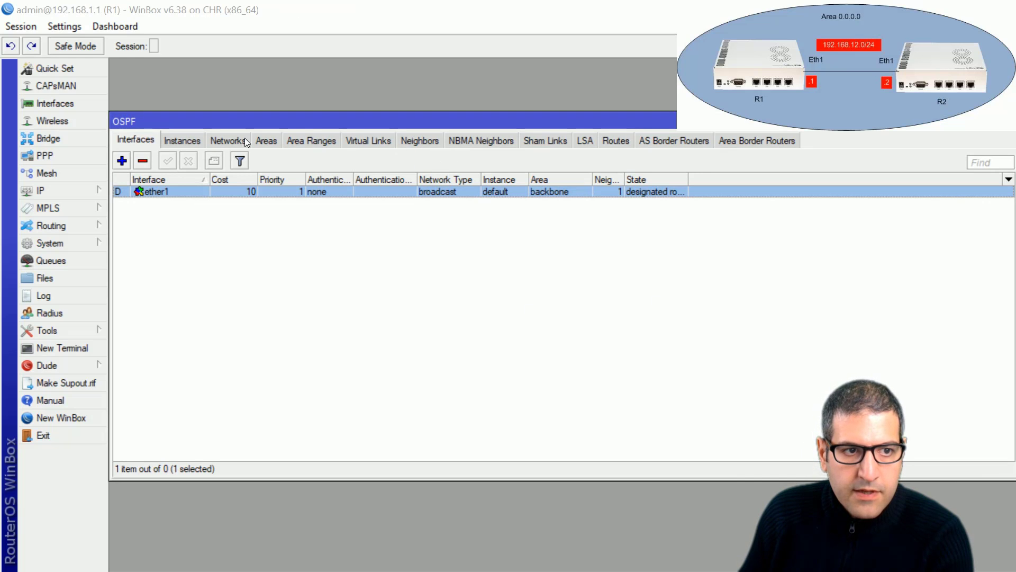
pyautogui.click(421, 140)
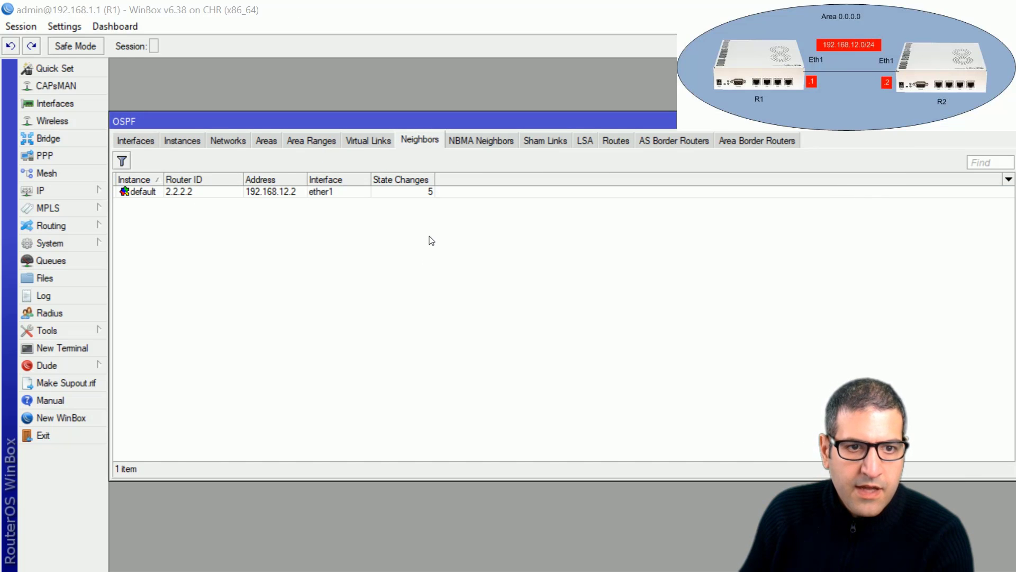
pyautogui.click(166, 191)
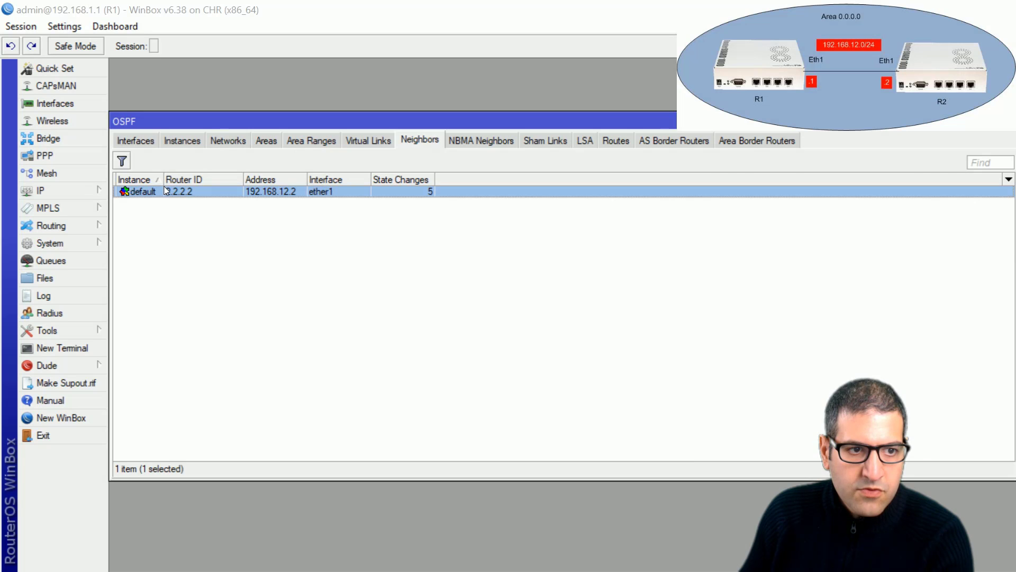
pyautogui.doubleClick(189, 193)
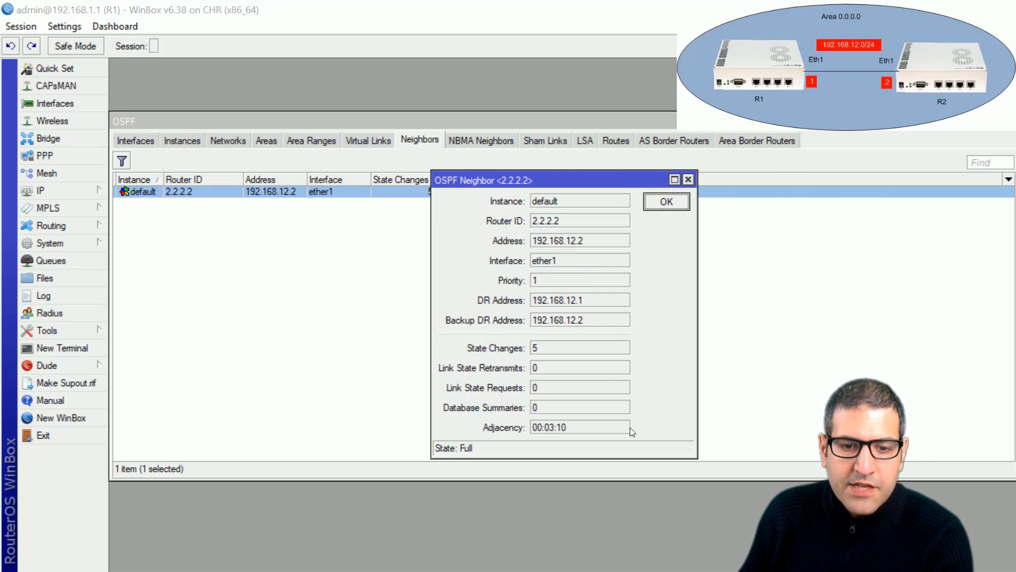
pyautogui.moveTo(577, 180); pyautogui.dragTo(680, 176)
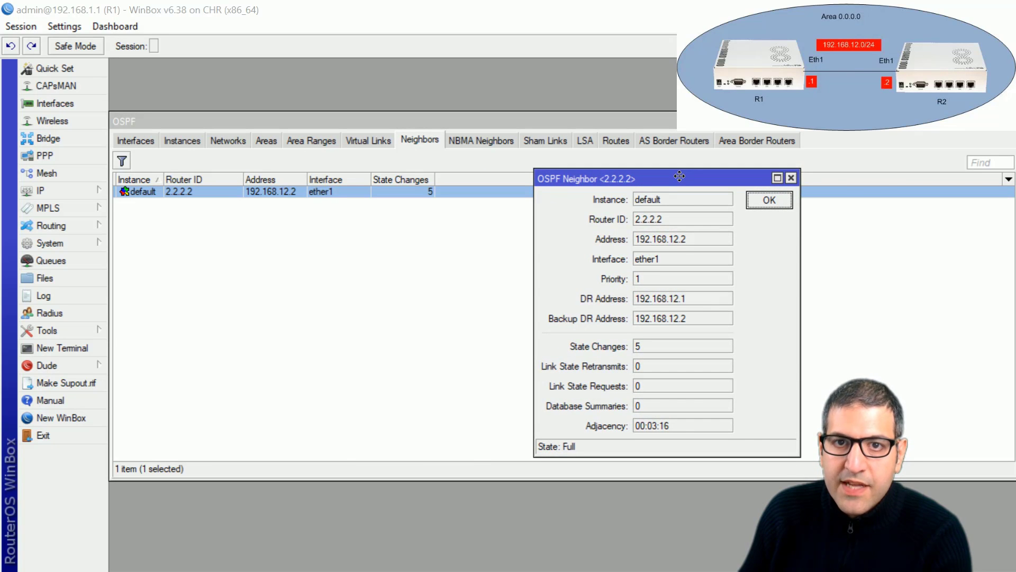
pyautogui.moveTo(587, 178); pyautogui.dragTo(443, 176)
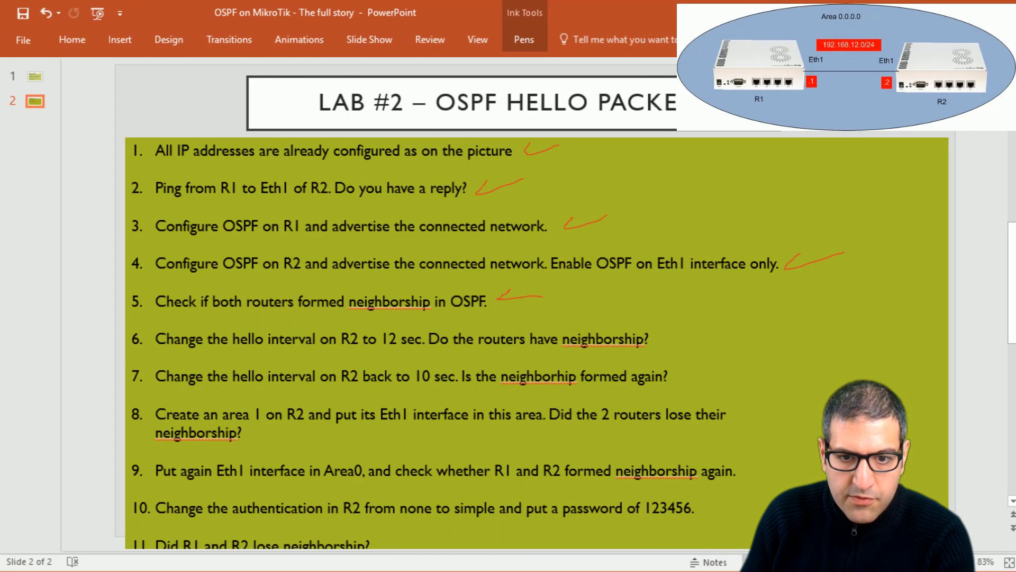
# Tick off lab item 6 on the slide, and in R2's WinBox session set OSPF interface ether1's hello interval to 10 s
pyautogui.moveTo(666, 338); pyautogui.dragTo(704, 324)
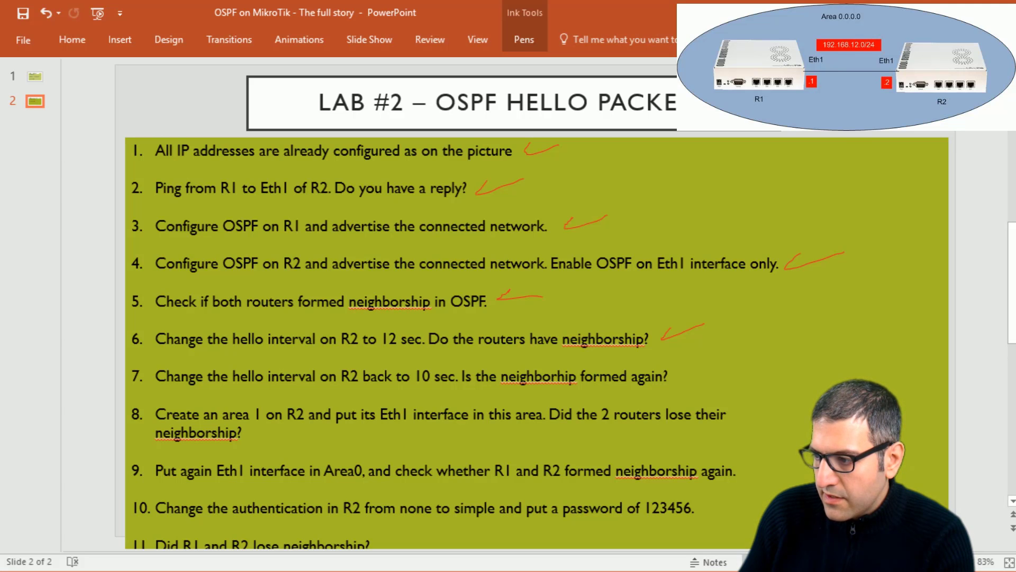
pyautogui.hotkey('alt', 'Tab')
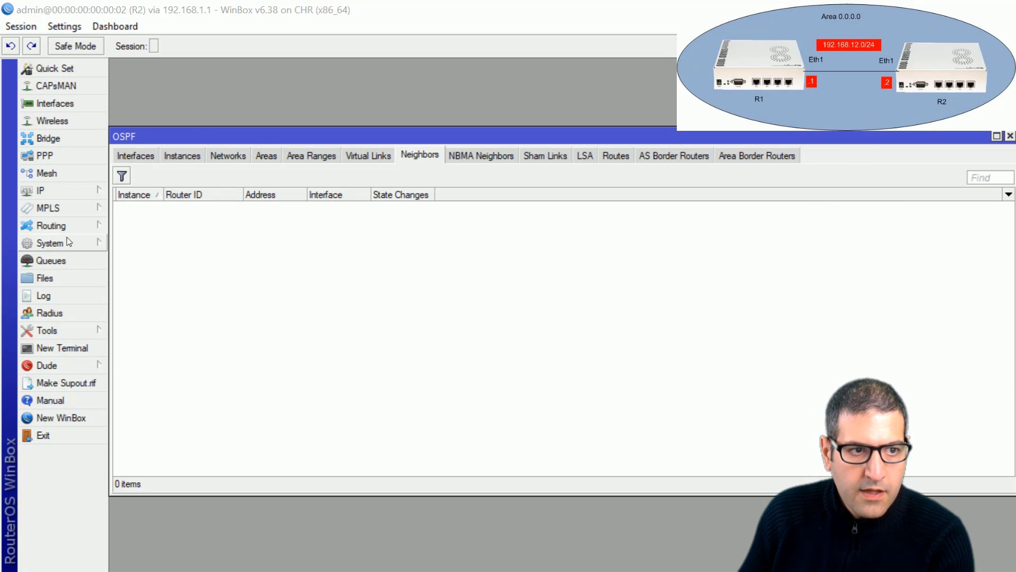
pyautogui.click(145, 153)
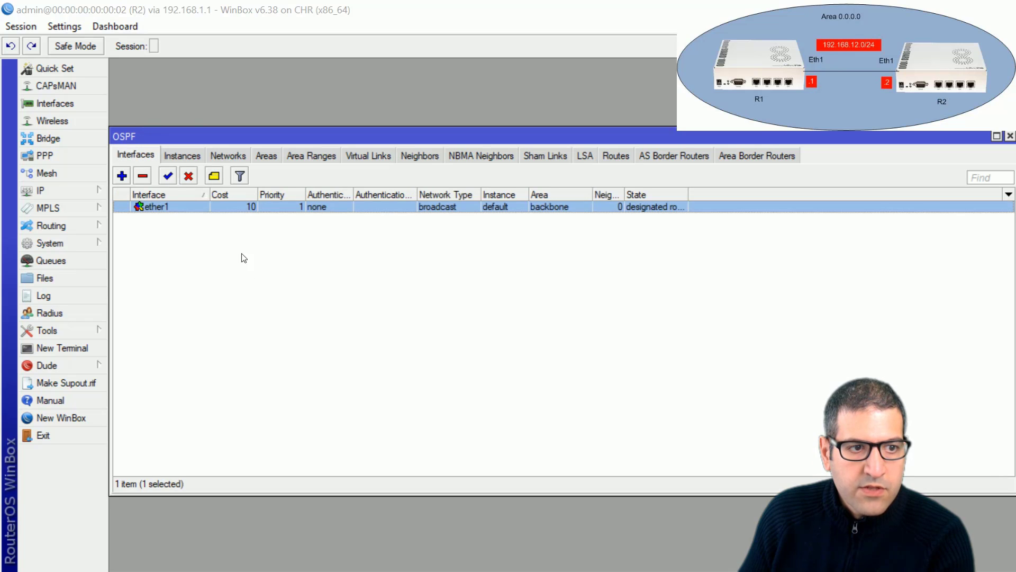
pyautogui.doubleClick(168, 206)
pyautogui.click(503, 393)
pyautogui.press('BackSpace')
pyautogui.write('2')
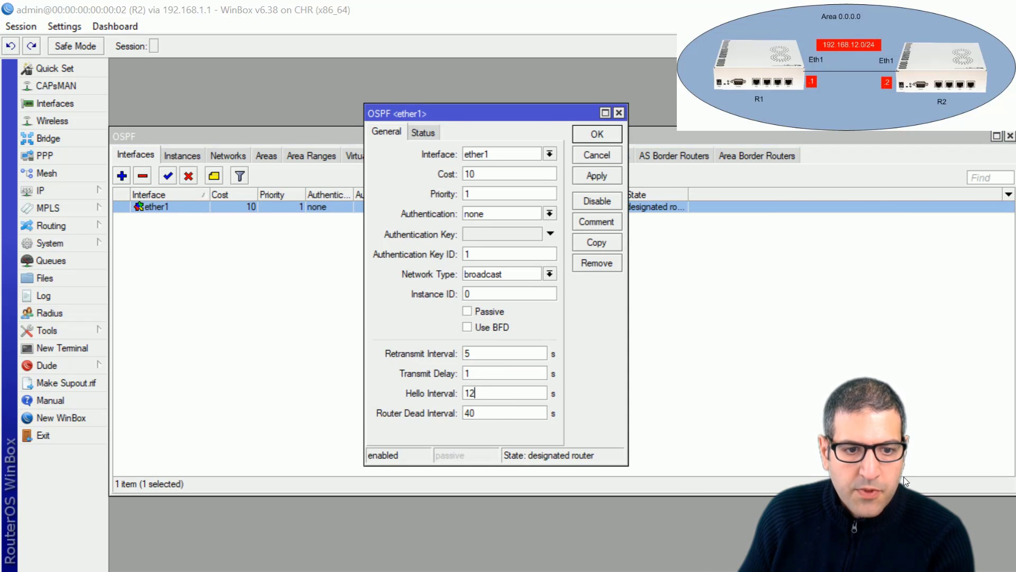
pyautogui.press('BackSpace')
pyautogui.write('0')
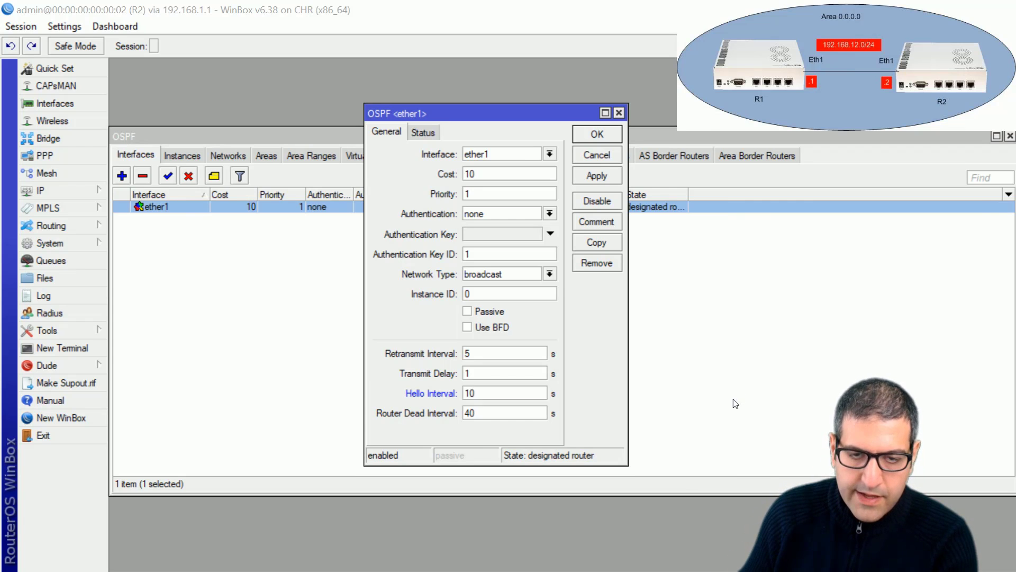
pyautogui.click(584, 139)
# Examine the OSPF neighbors, LSA and interfaces lists on R2
pyautogui.click(424, 161)
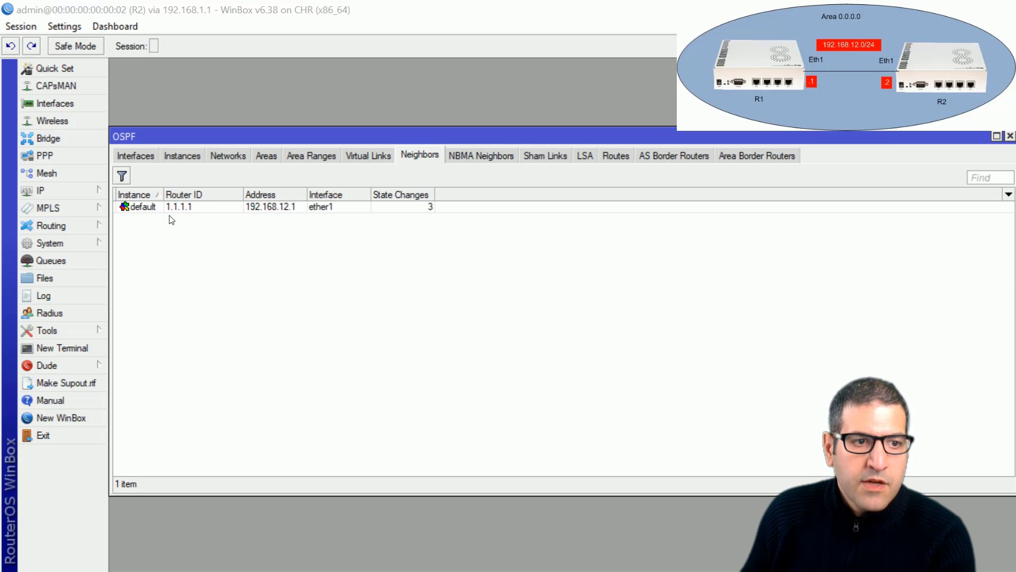
pyautogui.click(583, 155)
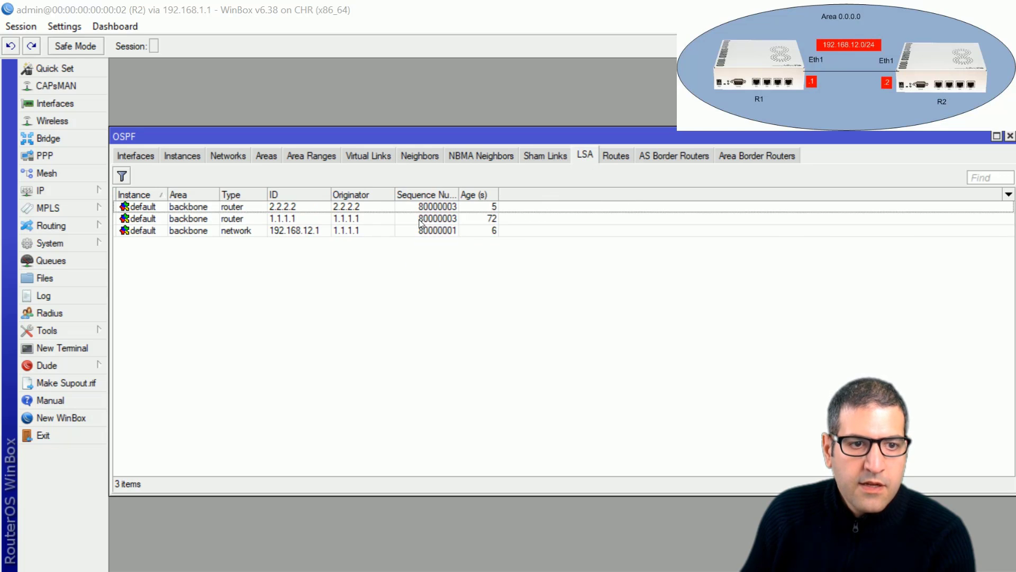
pyautogui.click(134, 158)
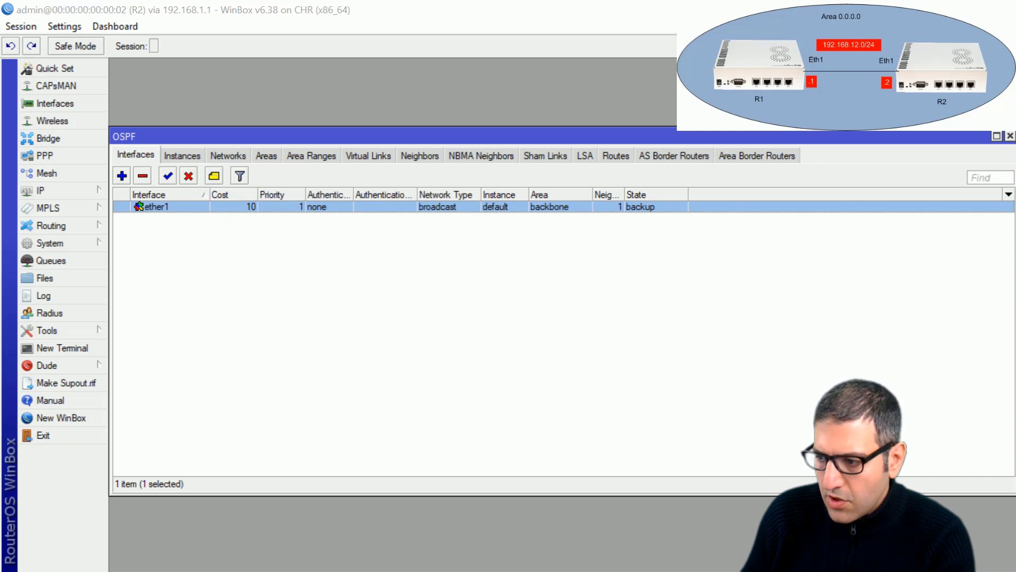
# Switch to R1's WinBox session to check its OSPF neighbors and LSAs, and tick off lab item 7 on the PowerPoint slide
pyautogui.hotkey('alt', 'Tab')
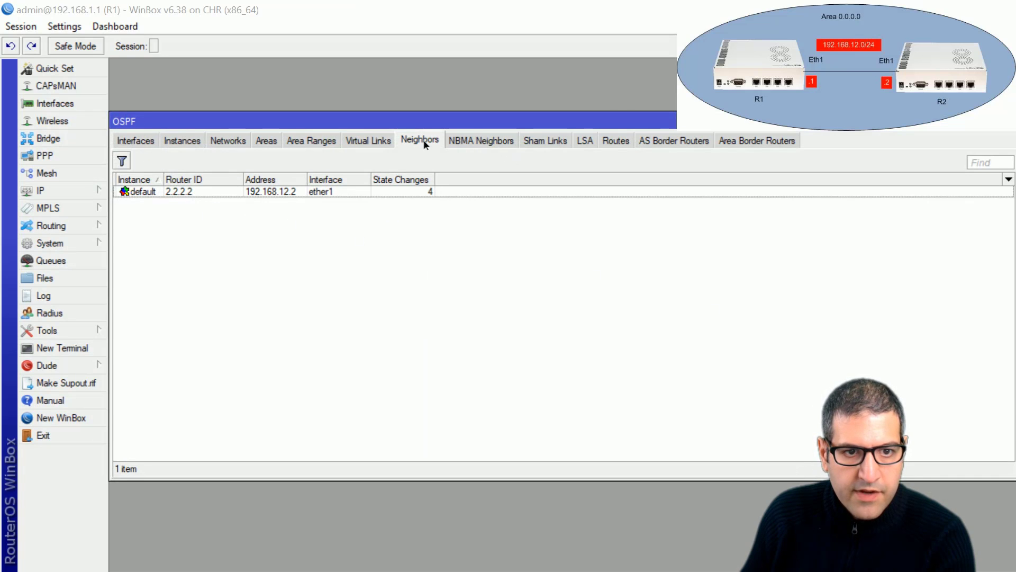
pyautogui.click(191, 194)
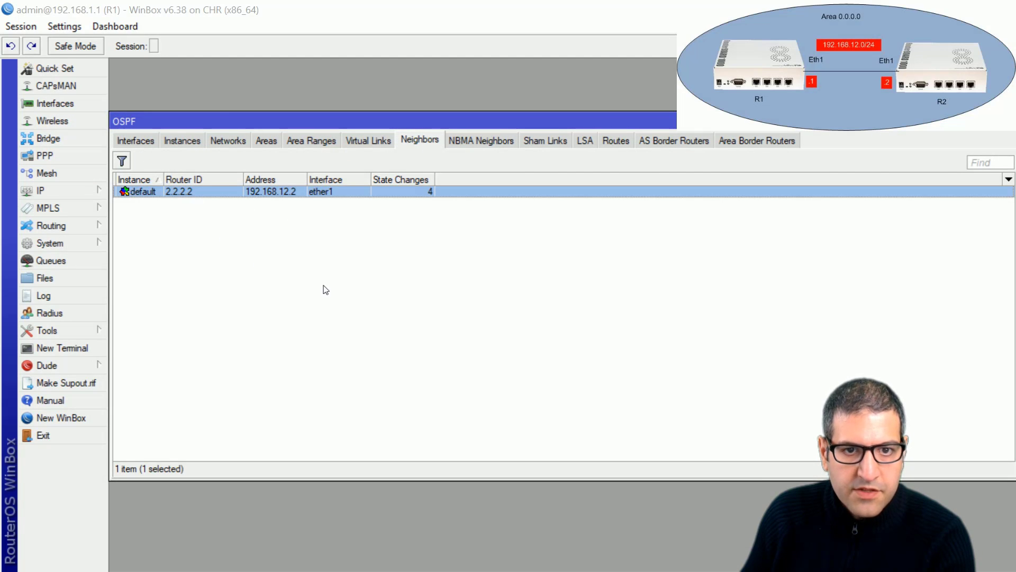
pyautogui.click(584, 143)
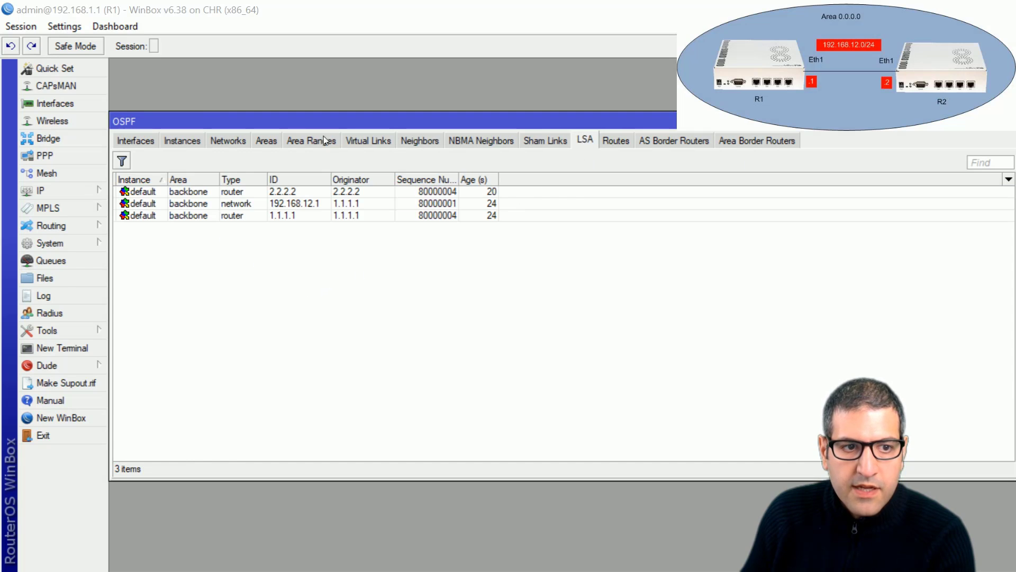
pyautogui.click(132, 144)
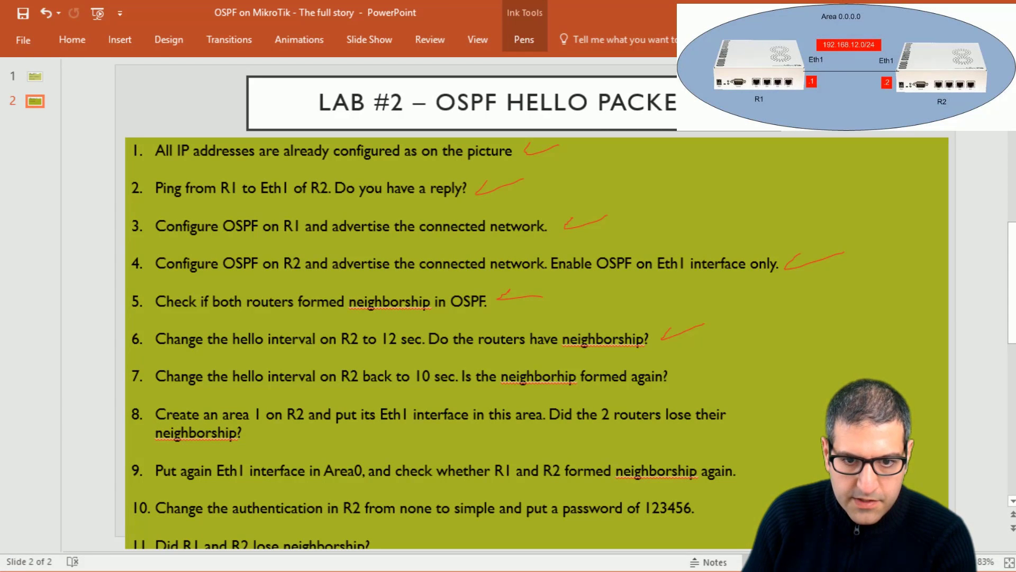
pyautogui.moveTo(686, 365); pyautogui.dragTo(727, 359)
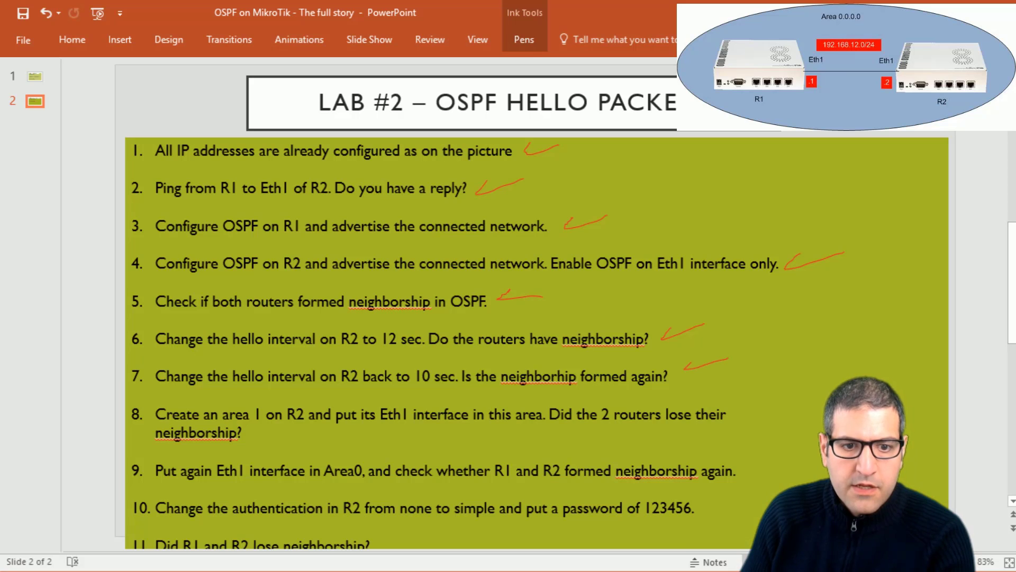
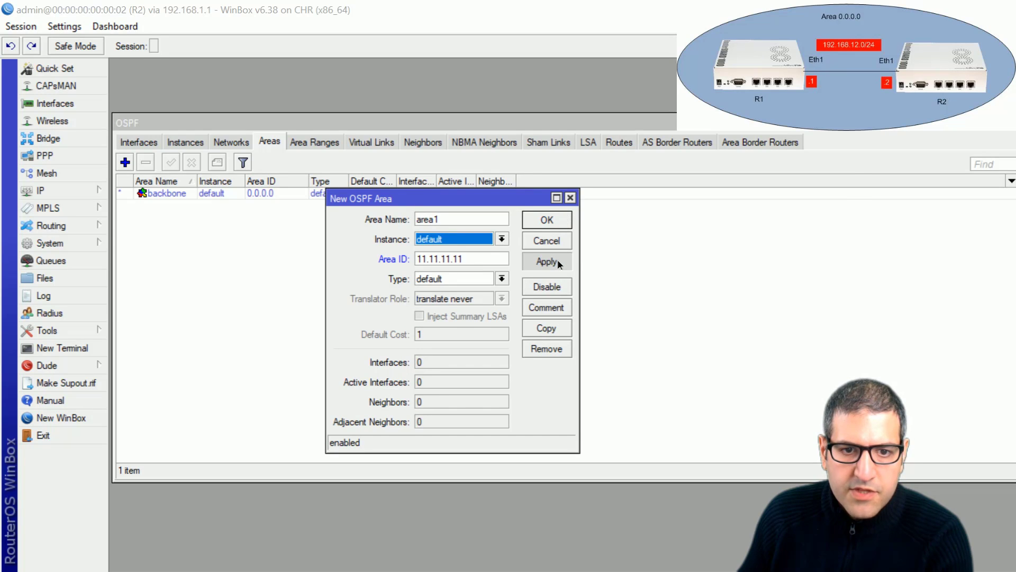
# Add OSPF area area1 with ID 11.11.11.11 on R2 and assign the network 192.168.12.0/24 to area1
pyautogui.click(553, 216)
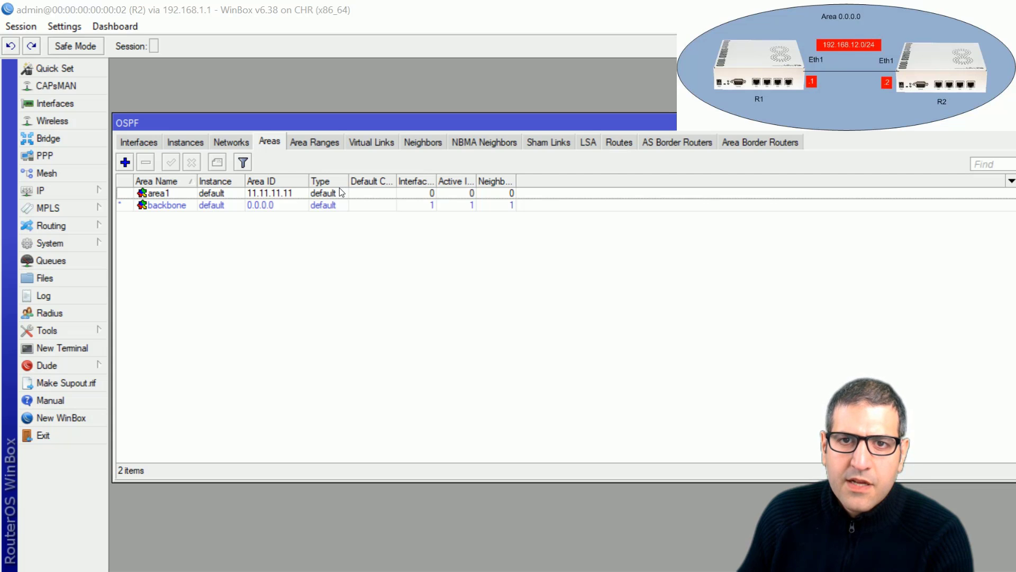
pyautogui.click(241, 141)
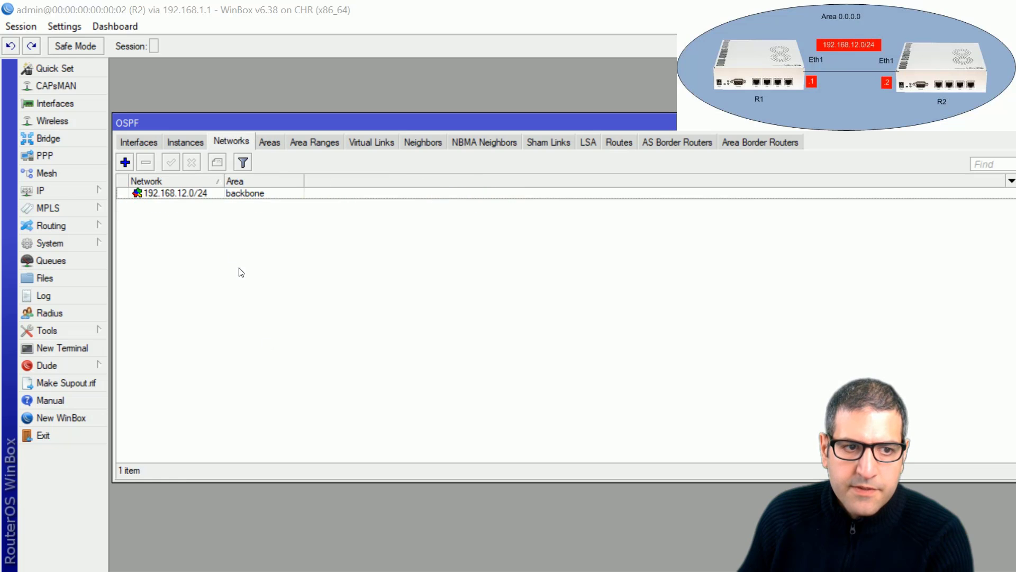
pyautogui.click(217, 192)
pyautogui.doubleClick(217, 190)
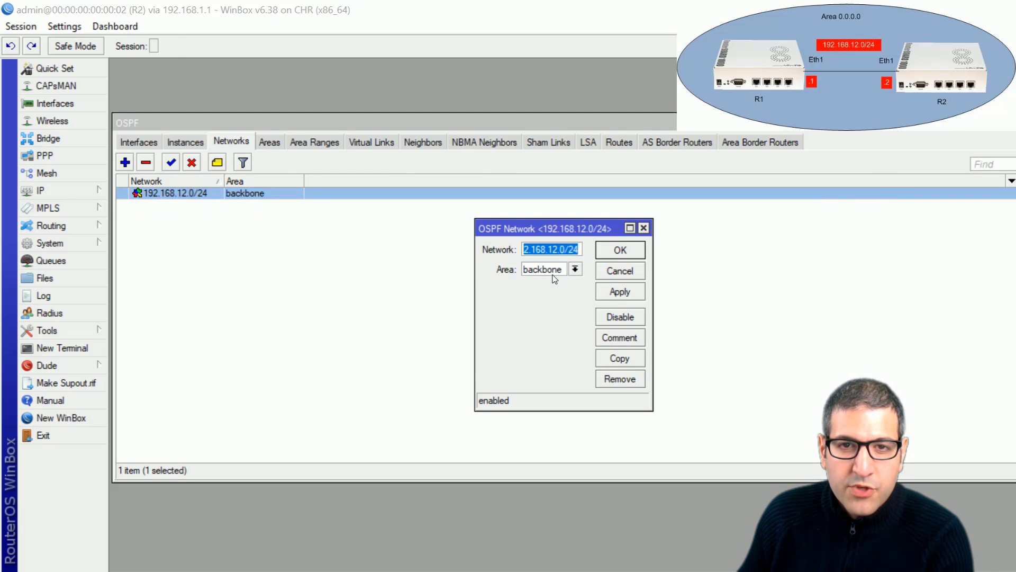
pyautogui.click(575, 269)
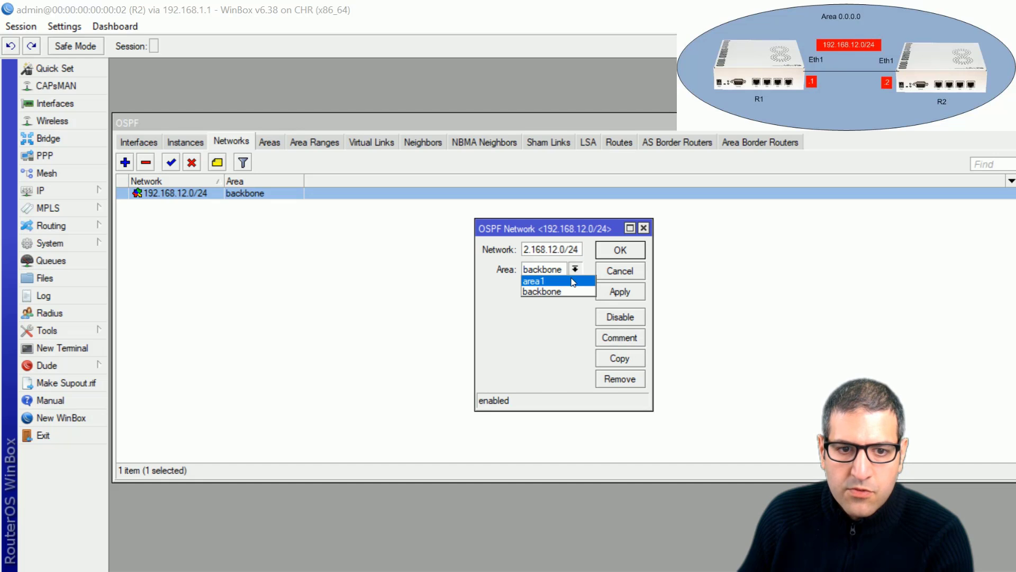
pyautogui.click(572, 281)
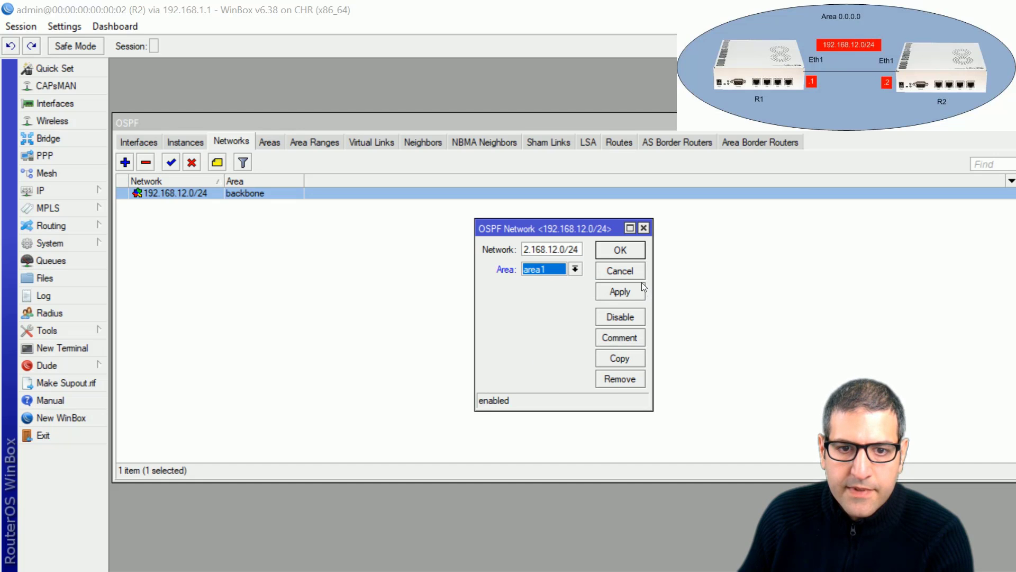
pyautogui.click(629, 252)
# Check the OSPF neighbors list on R2, and on R1 examine the state and details of neighbor 2.2.2.2
pyautogui.click(423, 141)
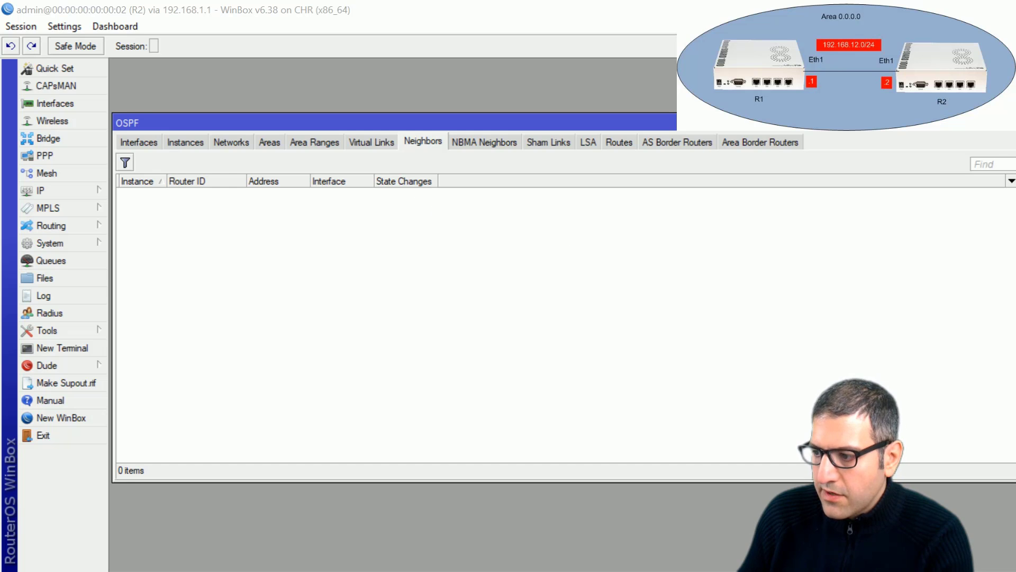
pyautogui.hotkey('alt', 'Tab')
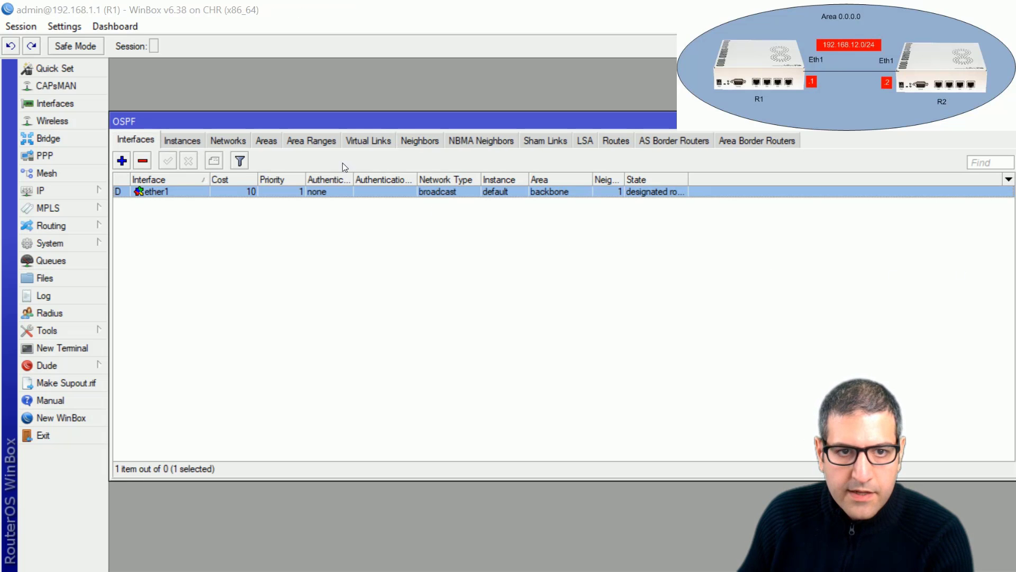
pyautogui.click(425, 139)
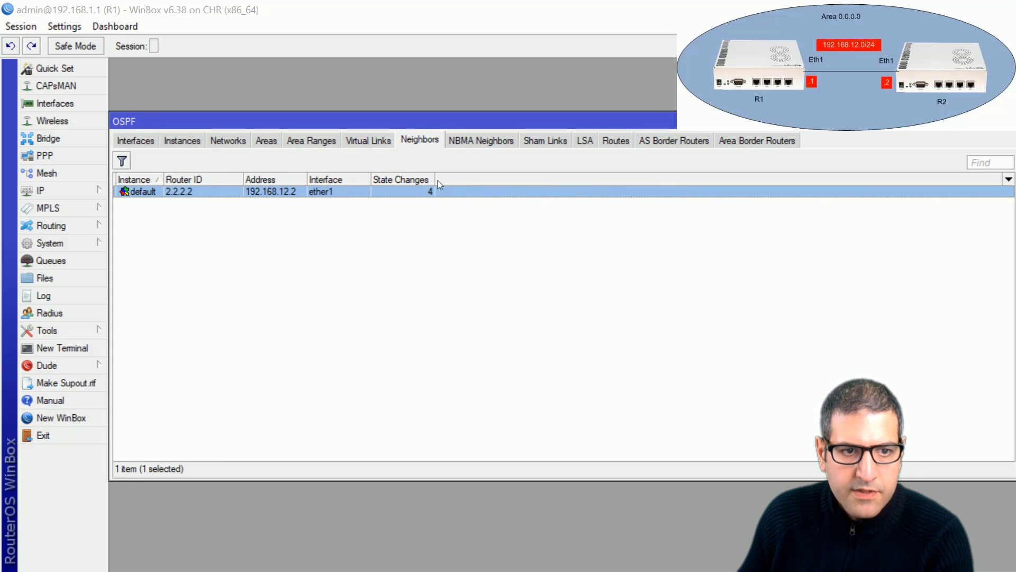
pyautogui.doubleClick(331, 192)
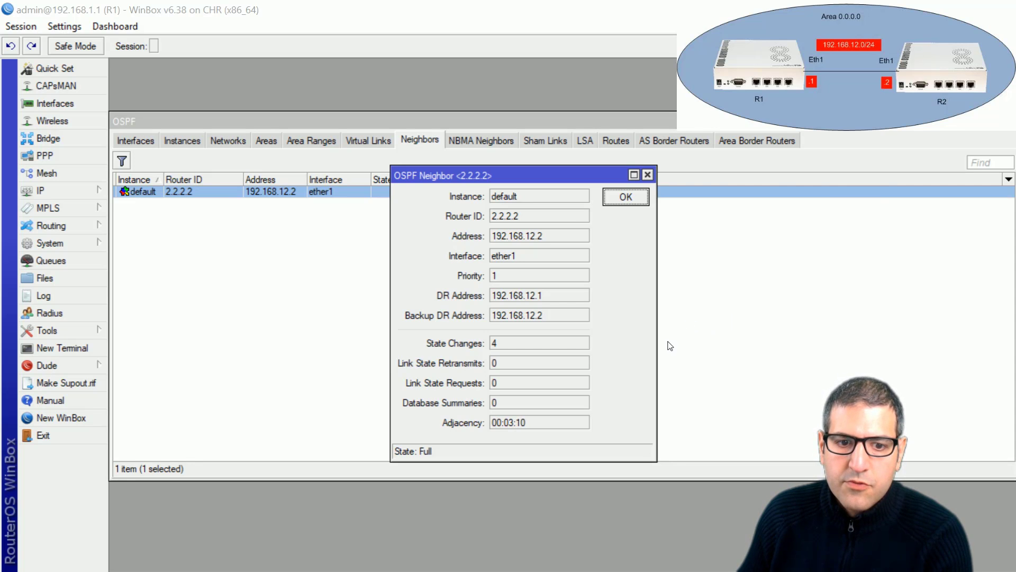
pyautogui.moveTo(549, 176); pyautogui.dragTo(568, 179)
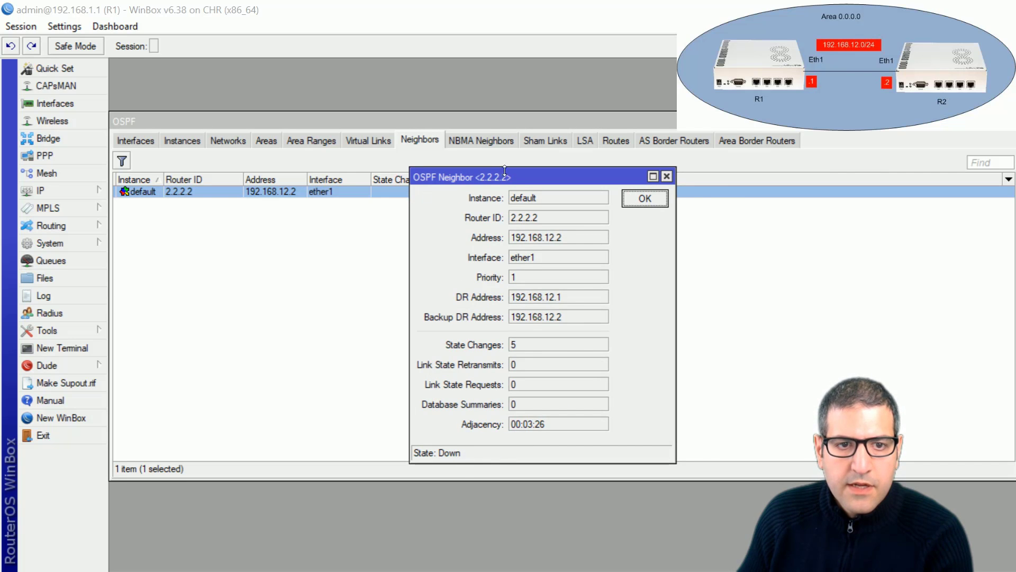
pyautogui.moveTo(538, 180); pyautogui.dragTo(509, 219)
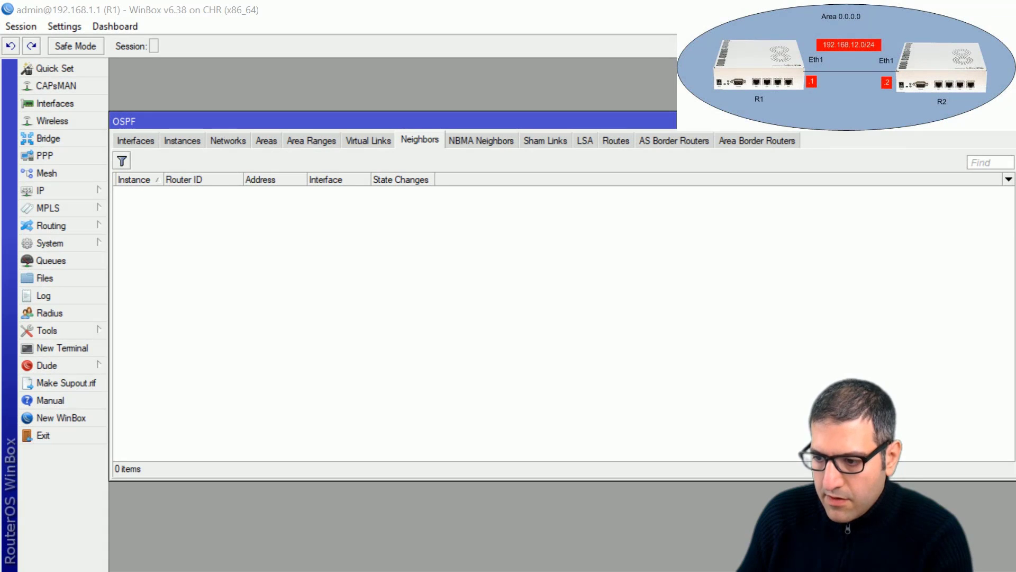
# Switch to the PowerPoint lab slide and read the remaining tasks after item 8
pyautogui.hotkey('alt', 'Tab')
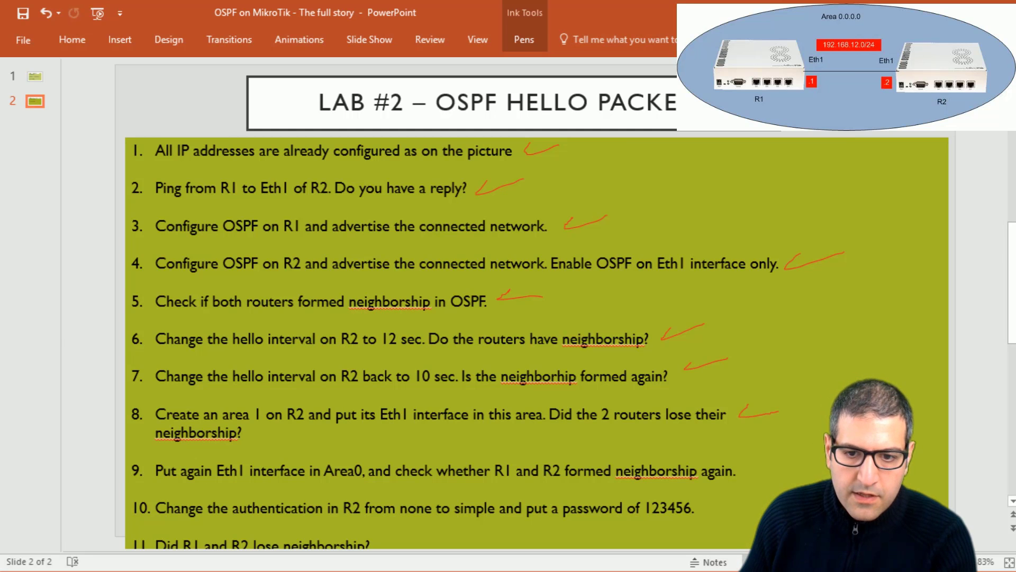
pyautogui.scroll(-2, 529, 317)
pyautogui.scroll(-2, 529, 318)
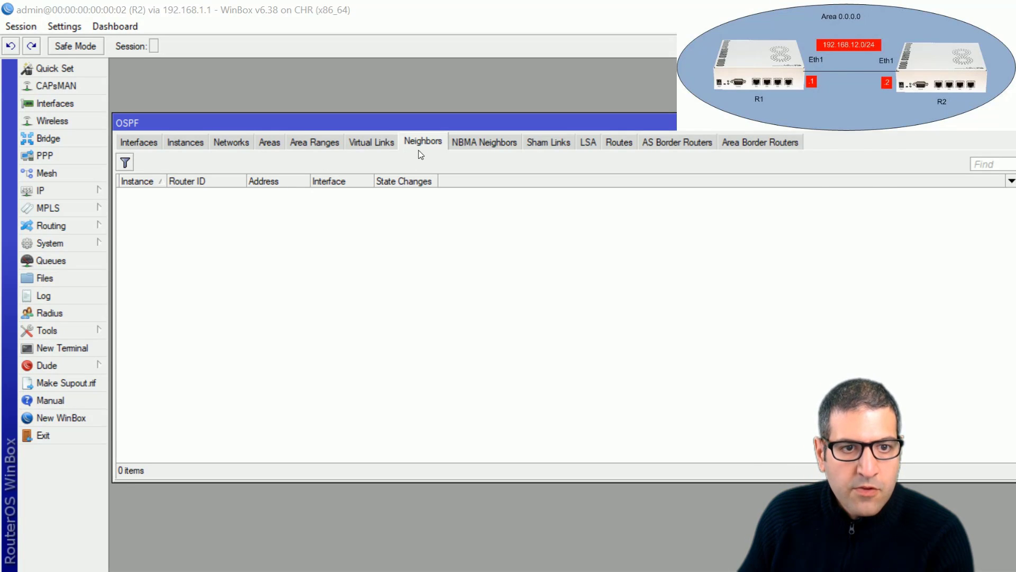
# In R2's WinBox session, assign the OSPF network 192.168.12.0/24 to the backbone area
pyautogui.click(237, 141)
pyautogui.doubleClick(231, 194)
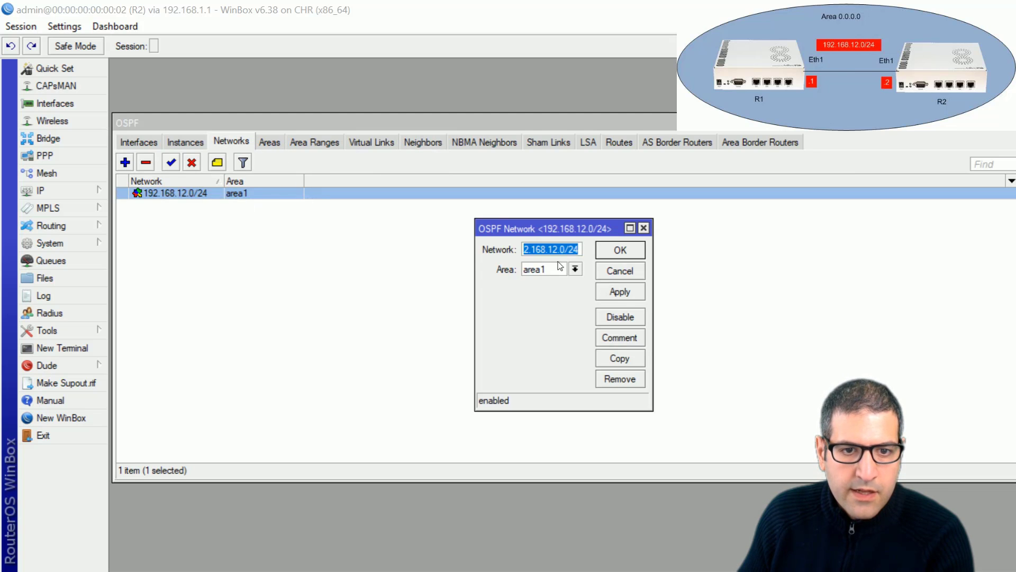
pyautogui.click(575, 269)
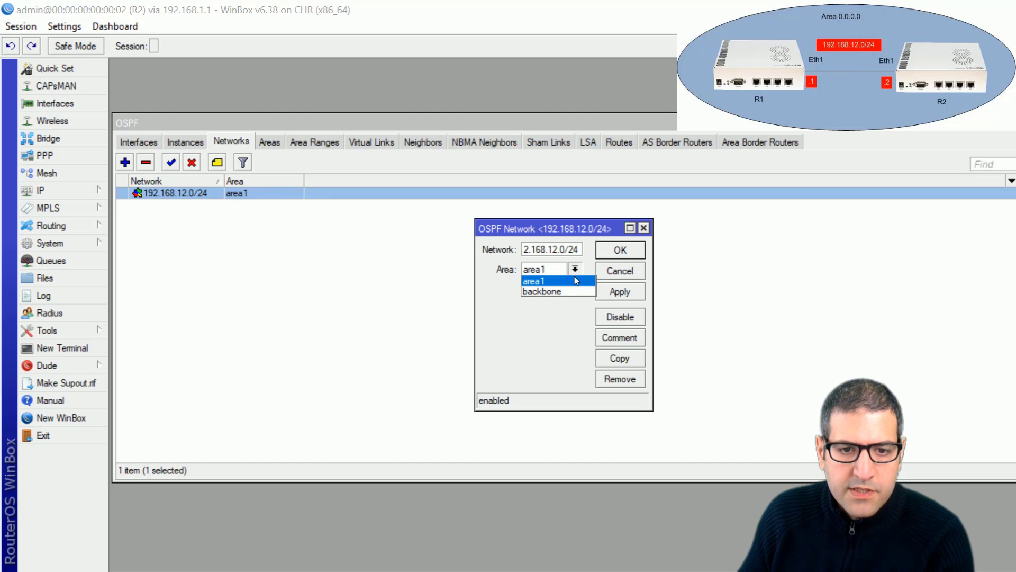
pyautogui.click(565, 292)
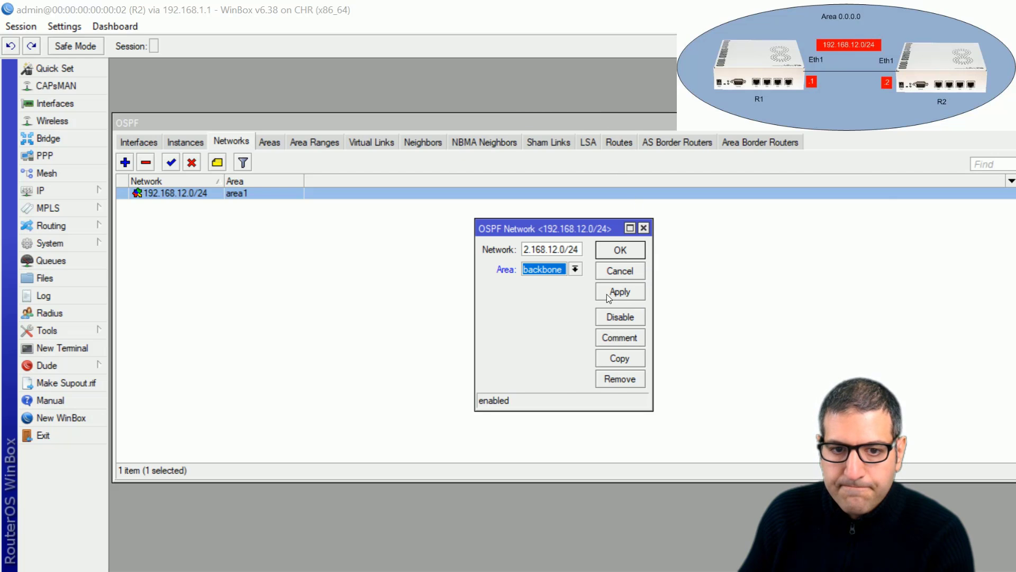
pyautogui.click(635, 247)
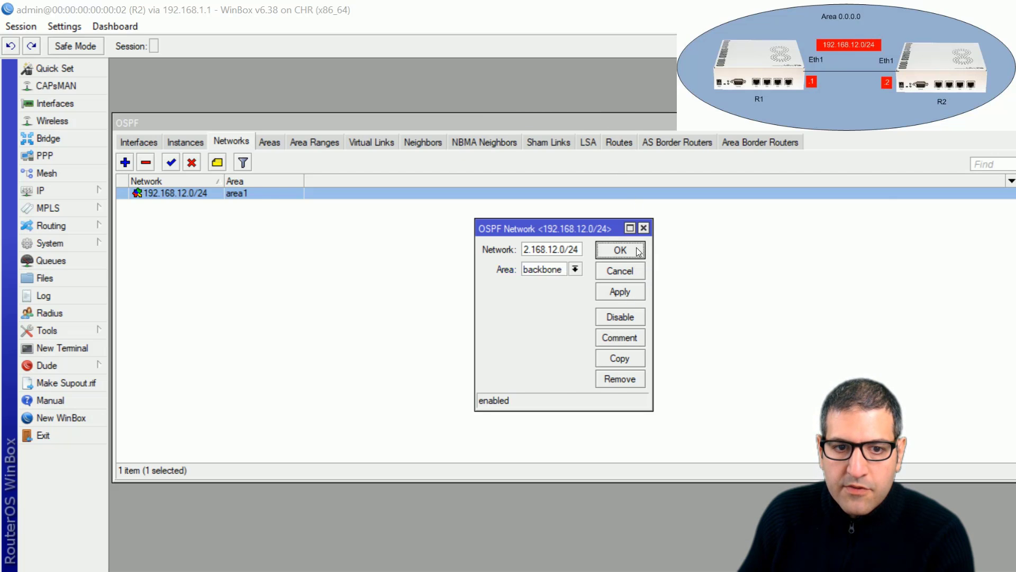
# Check the OSPF neighbors lists on R2 and R1, and tick off lab item 9 on the PowerPoint slide
pyautogui.click(418, 144)
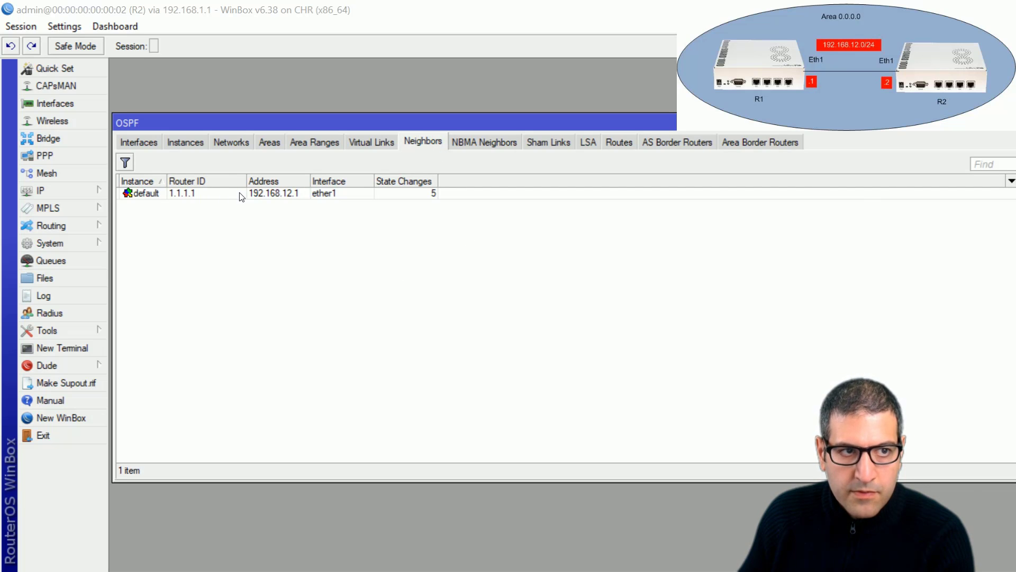
pyautogui.click(183, 197)
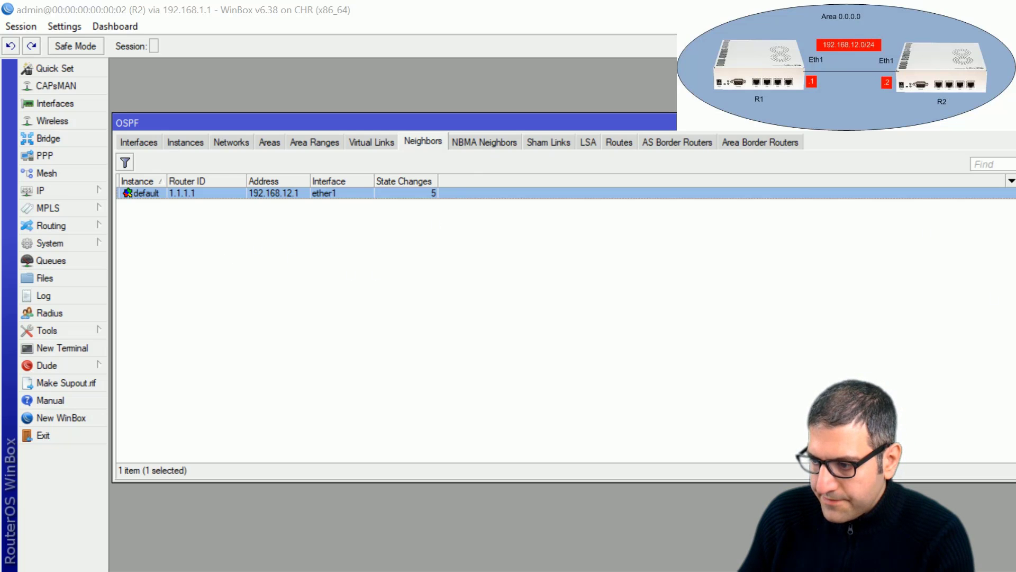
pyautogui.hotkey('alt', 'Tab')
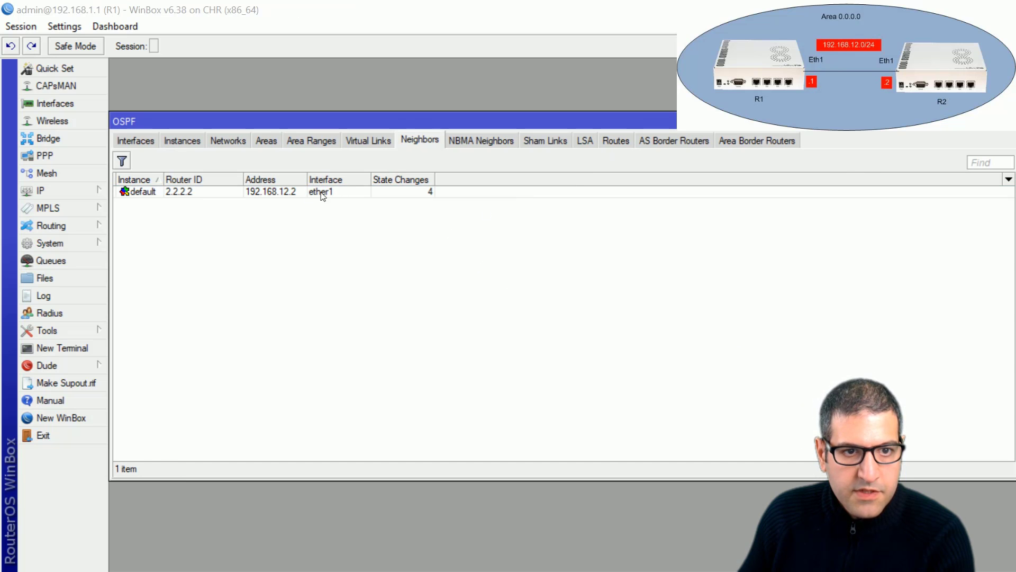
pyautogui.click(182, 194)
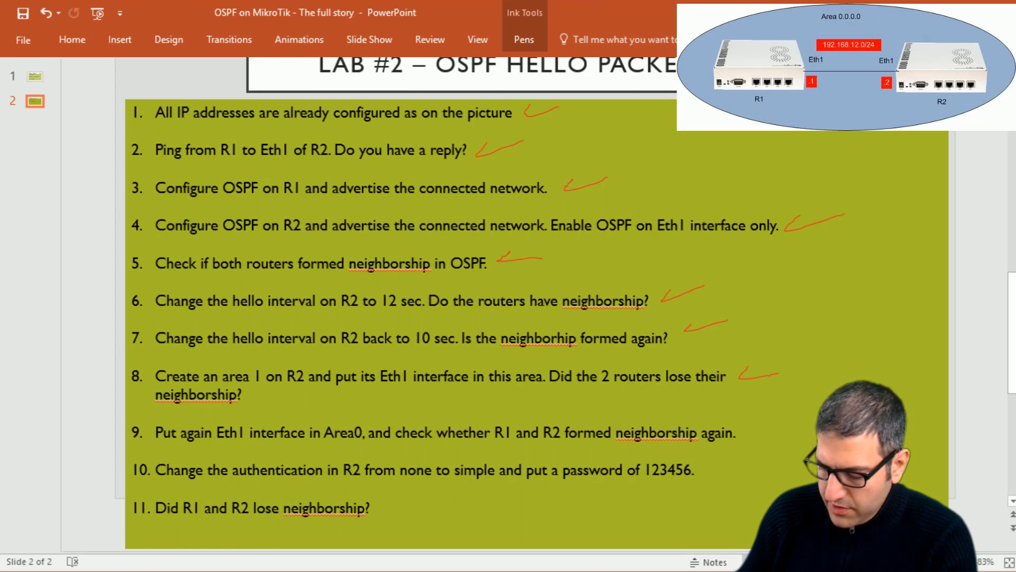
pyautogui.moveTo(763, 423); pyautogui.dragTo(798, 423)
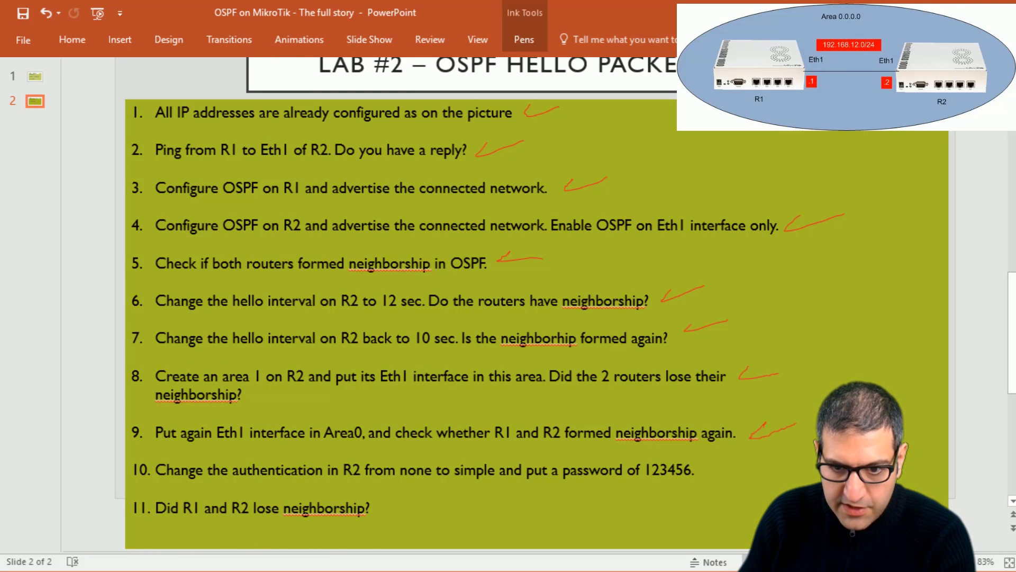